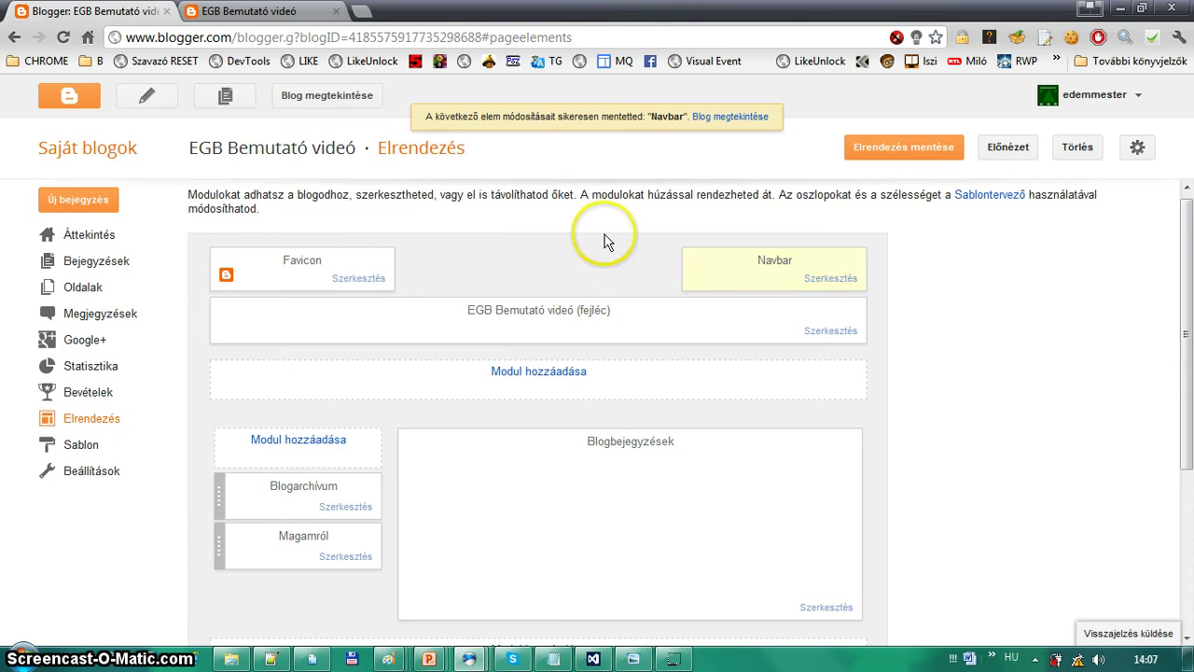
Save the blog's layout and review its modules down to Forrásmegjelölés.
left_click(894, 152)
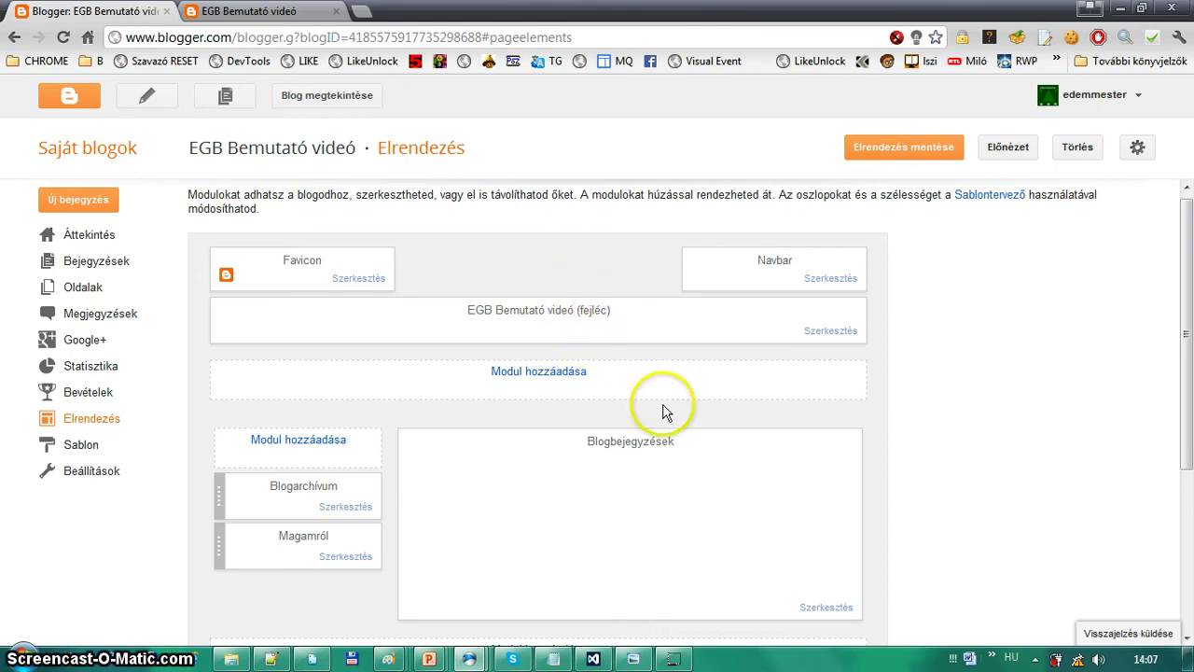
left_click(646, 437)
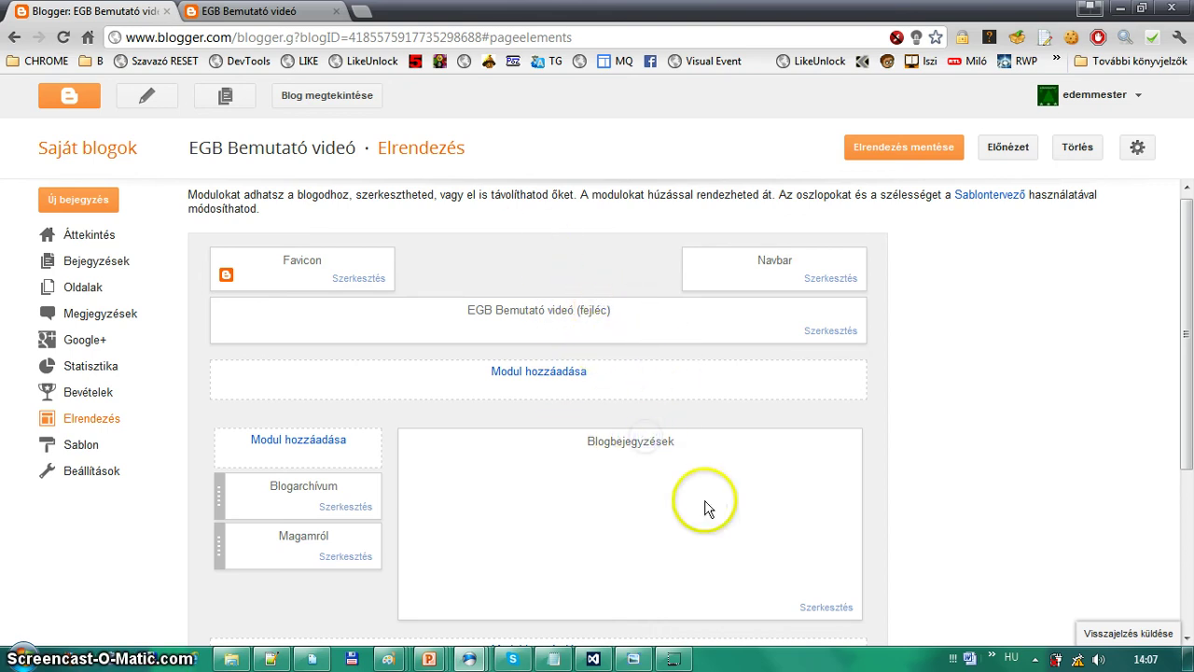
scroll(706, 507, "down", 3)
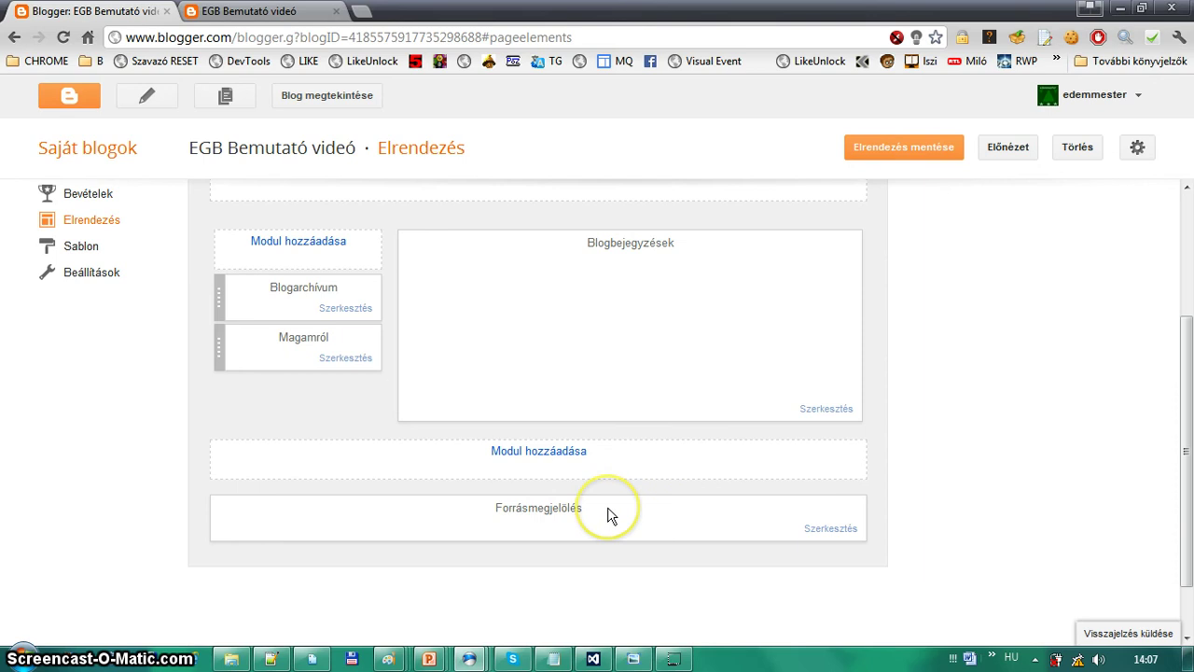
scroll(608, 514, "up", 2)
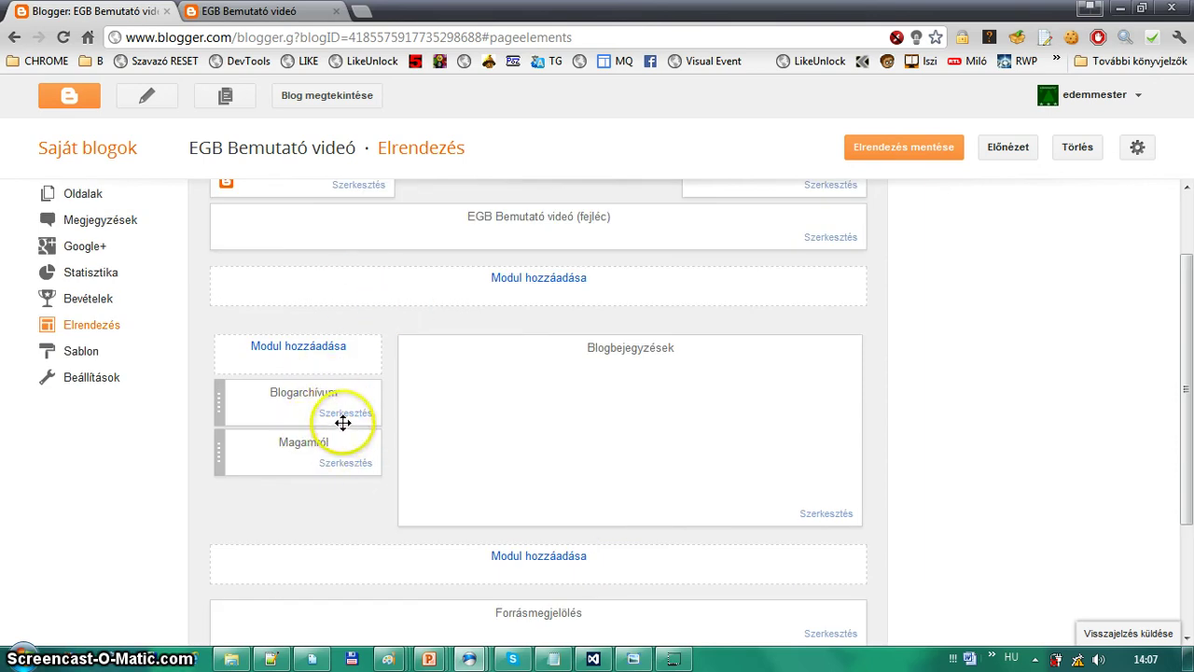
Remove the Magamról profile module from the blog's sidebar.
left_click(346, 465)
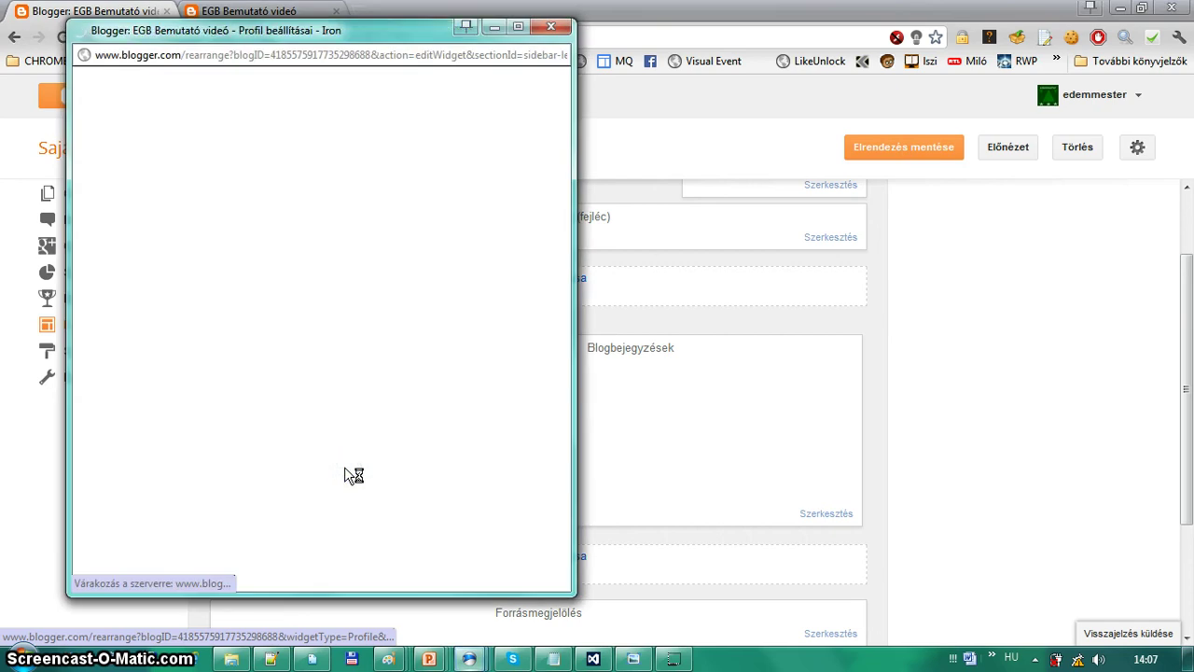
left_click(291, 355)
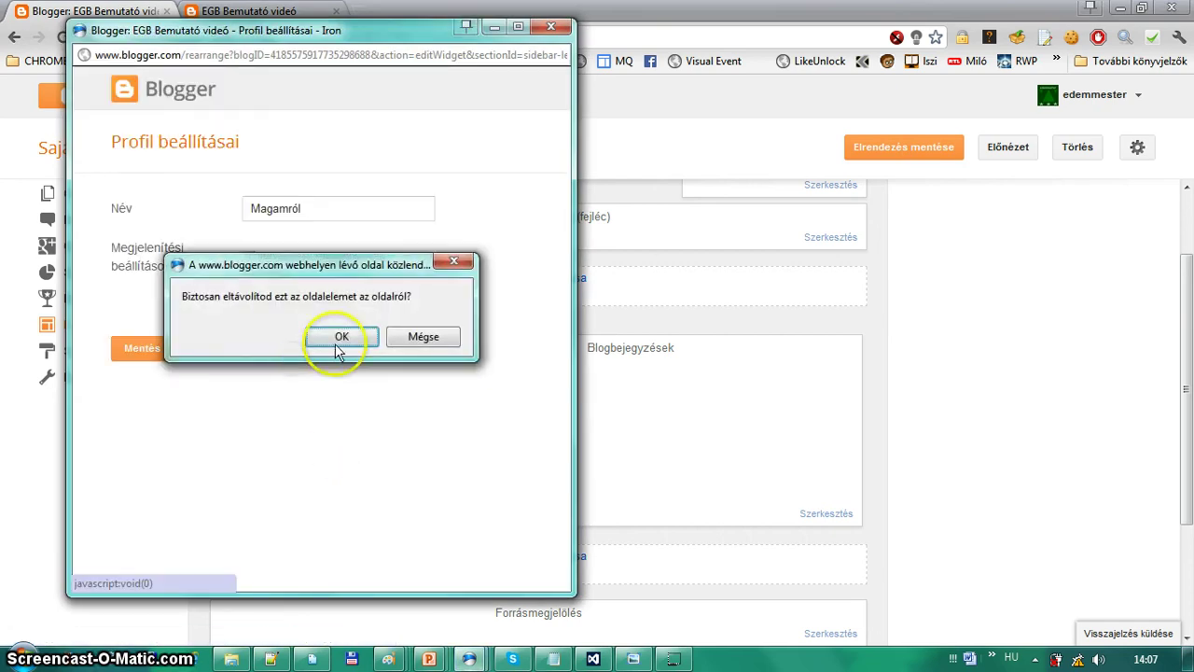
left_click(335, 346)
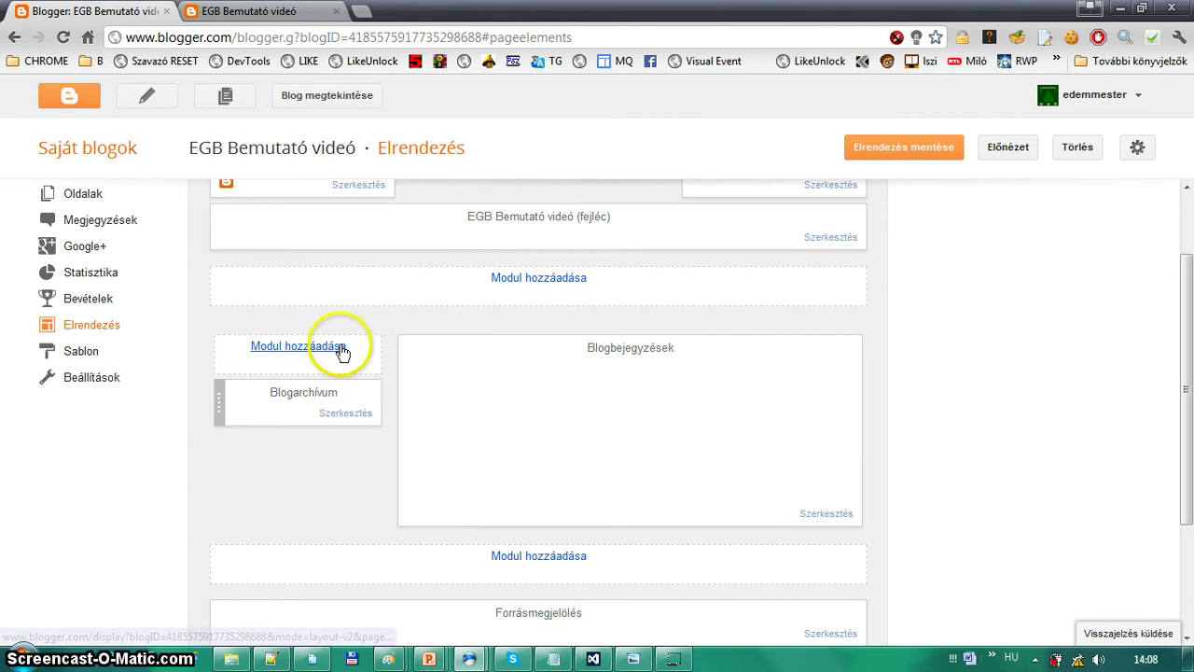
Browse the modules available for the sidebar, search the list for "szöveg" and choose the Szöveg module to add.
left_click(298, 346)
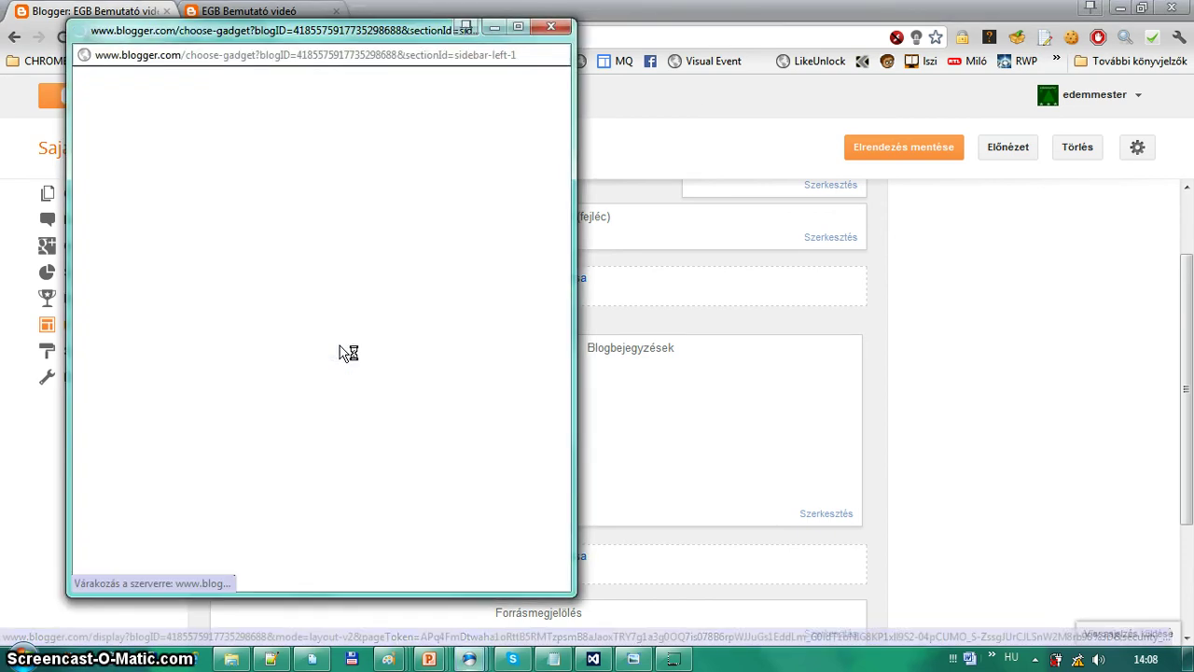
scroll(506, 315, "down", 7)
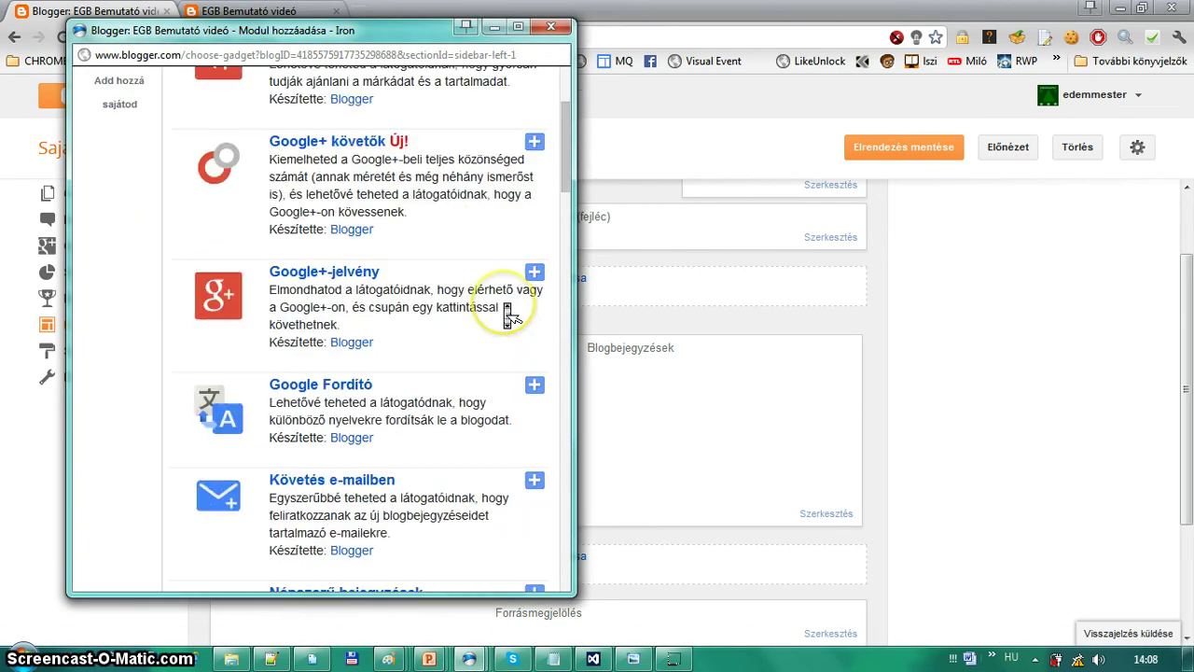
scroll(507, 315, "down", 10)
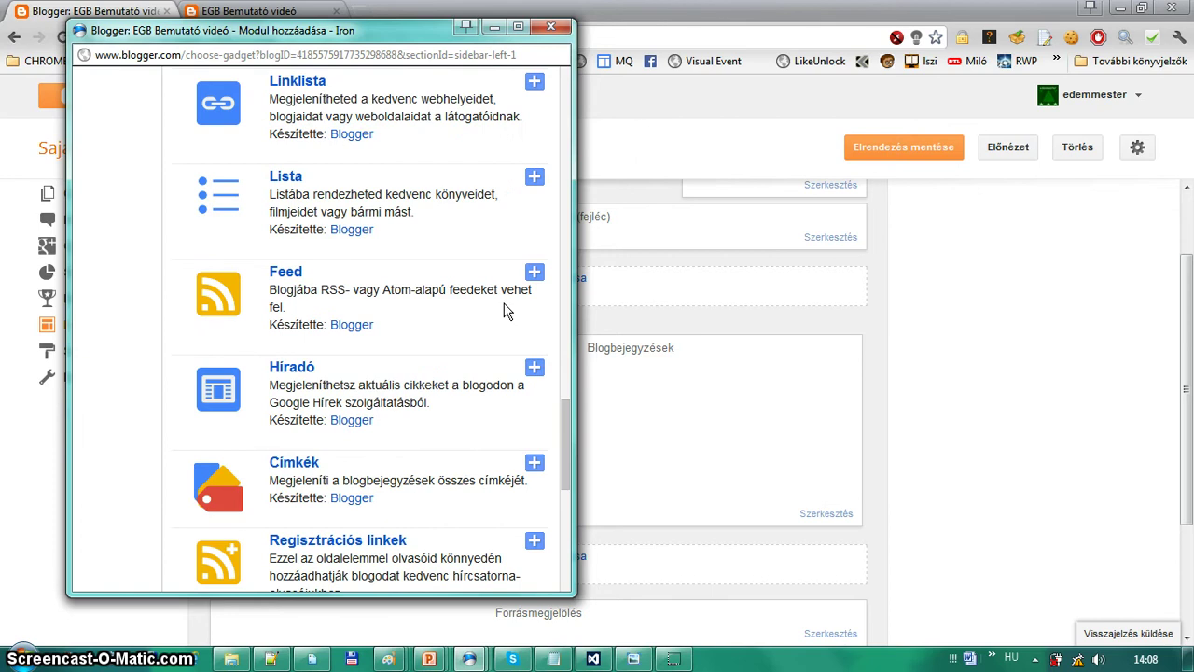
scroll(503, 311, "down", 8)
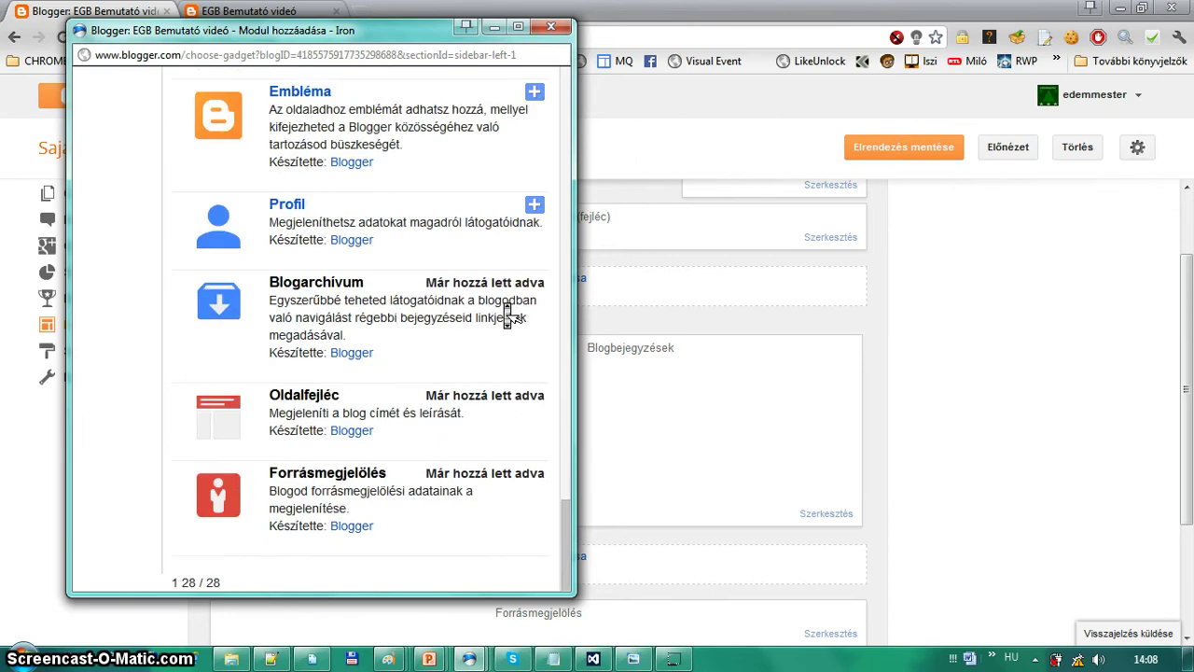
scroll(507, 315, "up", 10)
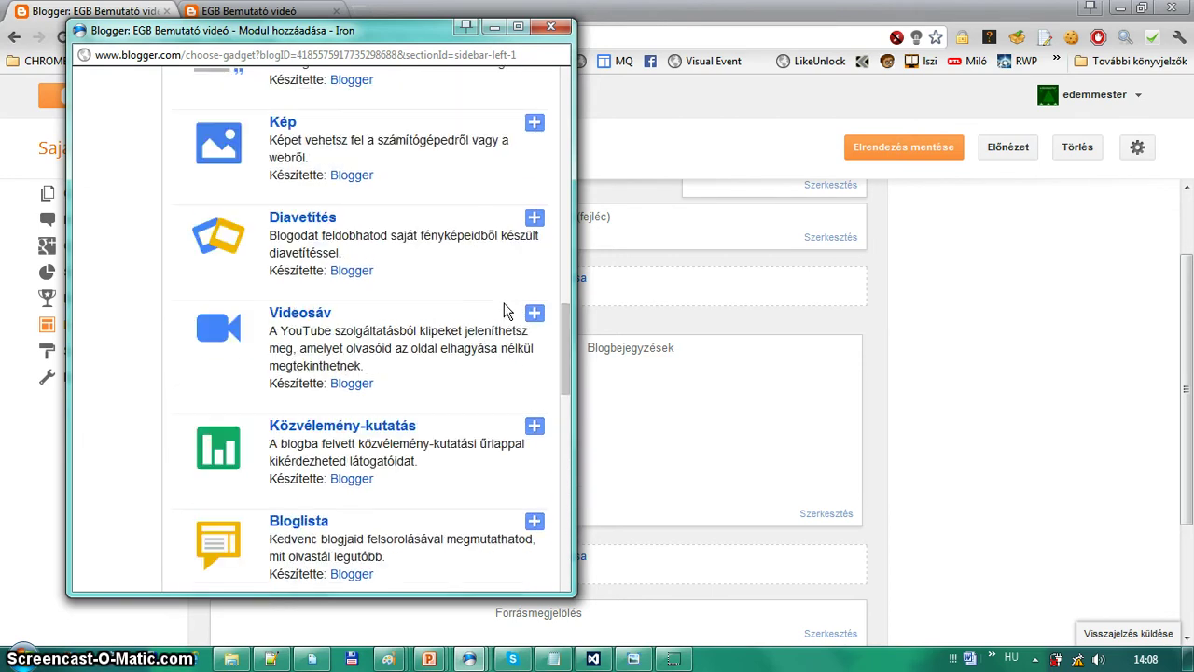
key("ctrl+f")
type("szöveg")
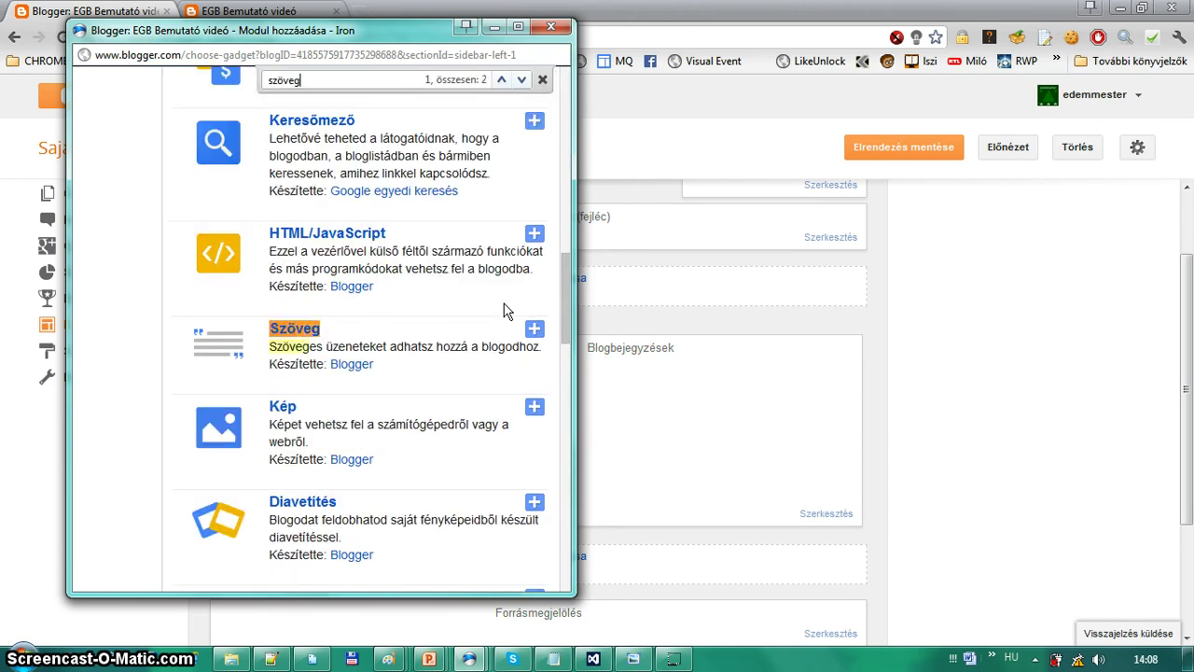
key("Escape")
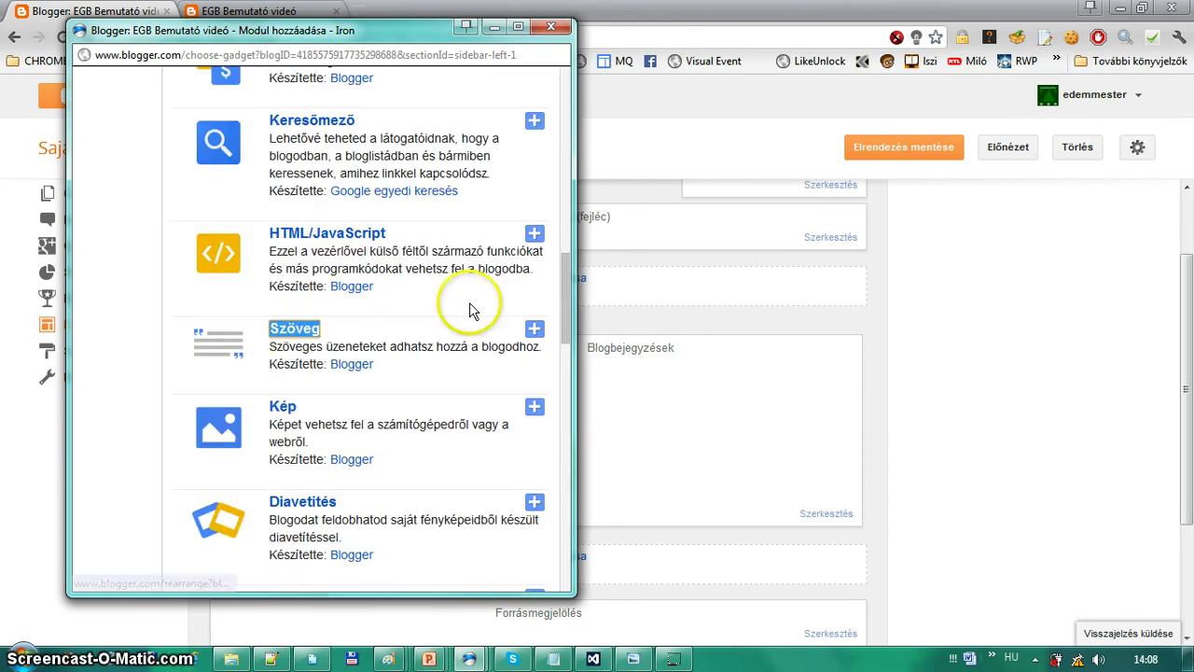
left_click(306, 327)
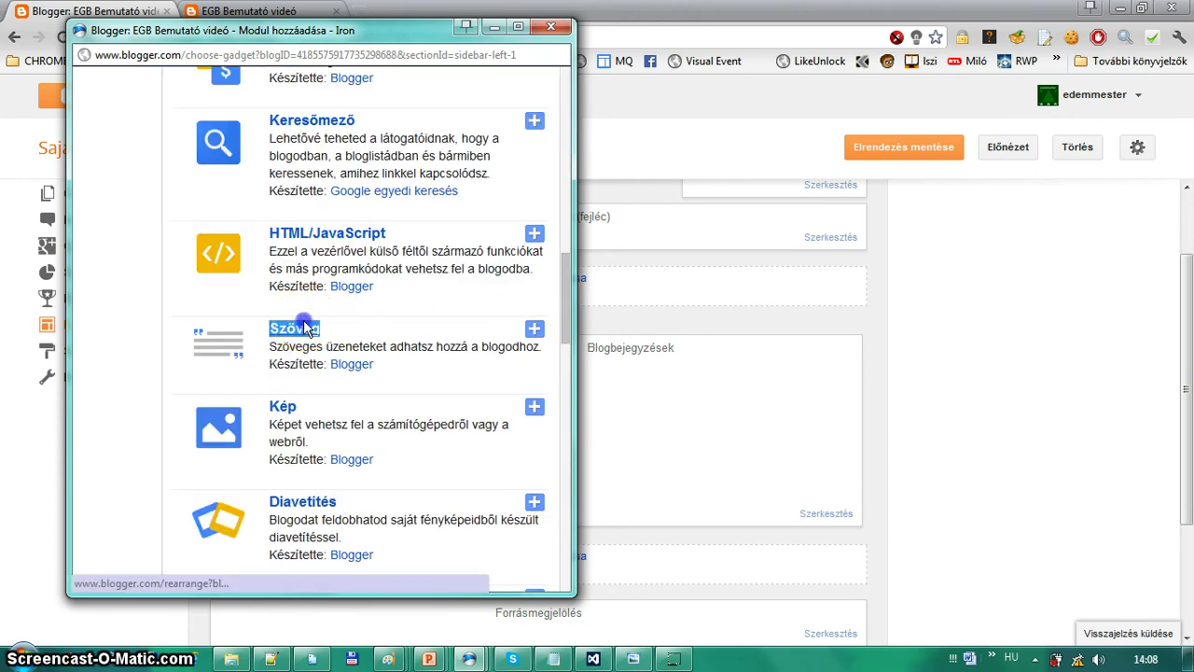
Enter the content "Ez egy bemutató jellegű munka. Az Edemmester Gamer Blog videóiban többet tudhattok meg a blogger működéséről, használatáról, valamint az igényes blogok létrehozásáról.".
left_click(247, 325)
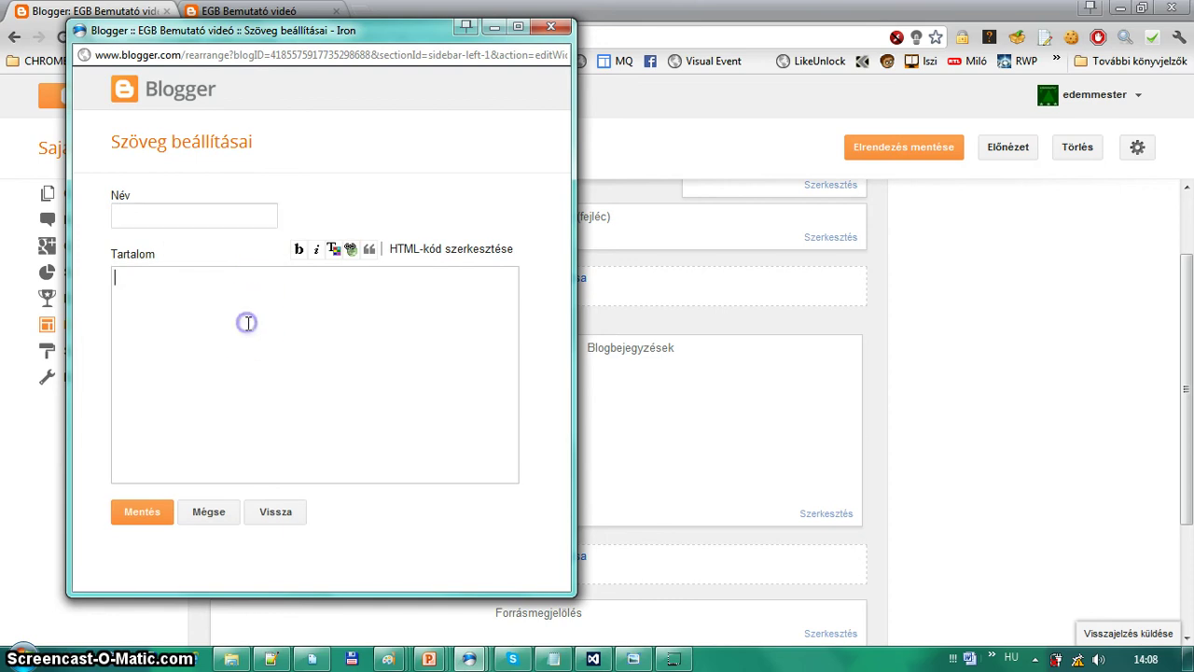
type("Ez egy bemutató jellegű munka. Az Edemmester Gamer Blog videóiban többet tudhattok meg a blogger működéséről, használatáról, valamint az igényes blogok létrehozásáról.")
left_click(198, 213)
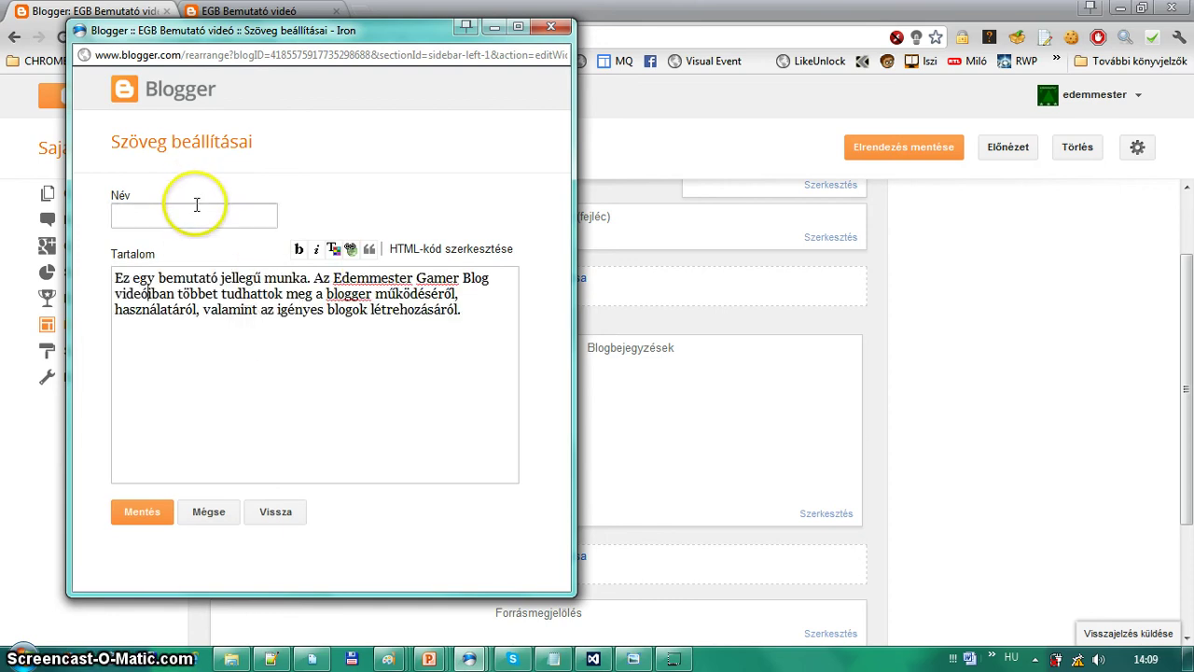
Make the phrase "Edemmester Gamer Blog" bold in the text module's content.
left_click_drag(334, 278, 476, 261)
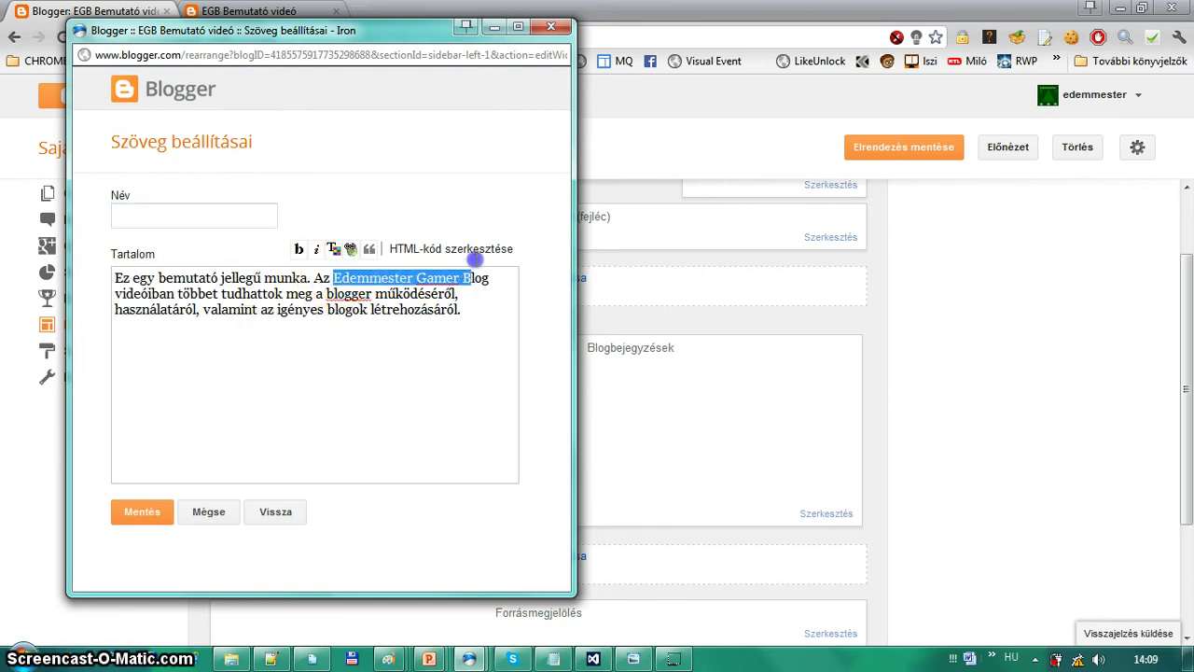
left_click(298, 250)
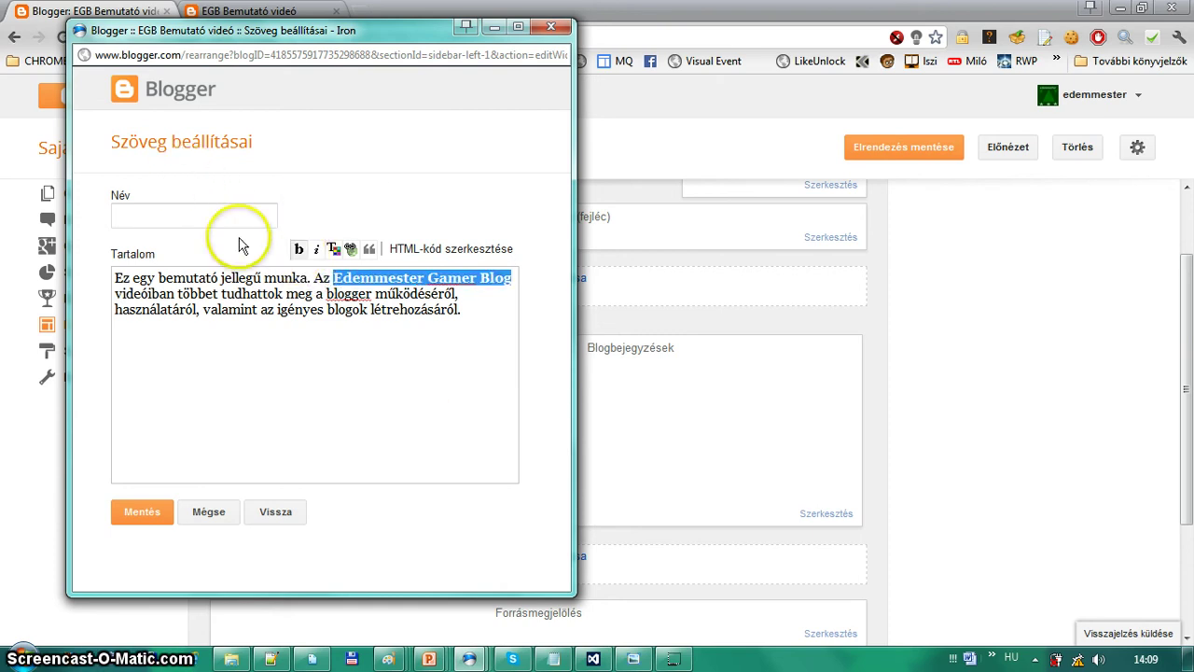
left_click(216, 293)
Name the text module "Információk" and save it to the sidebar.
left_click(202, 207)
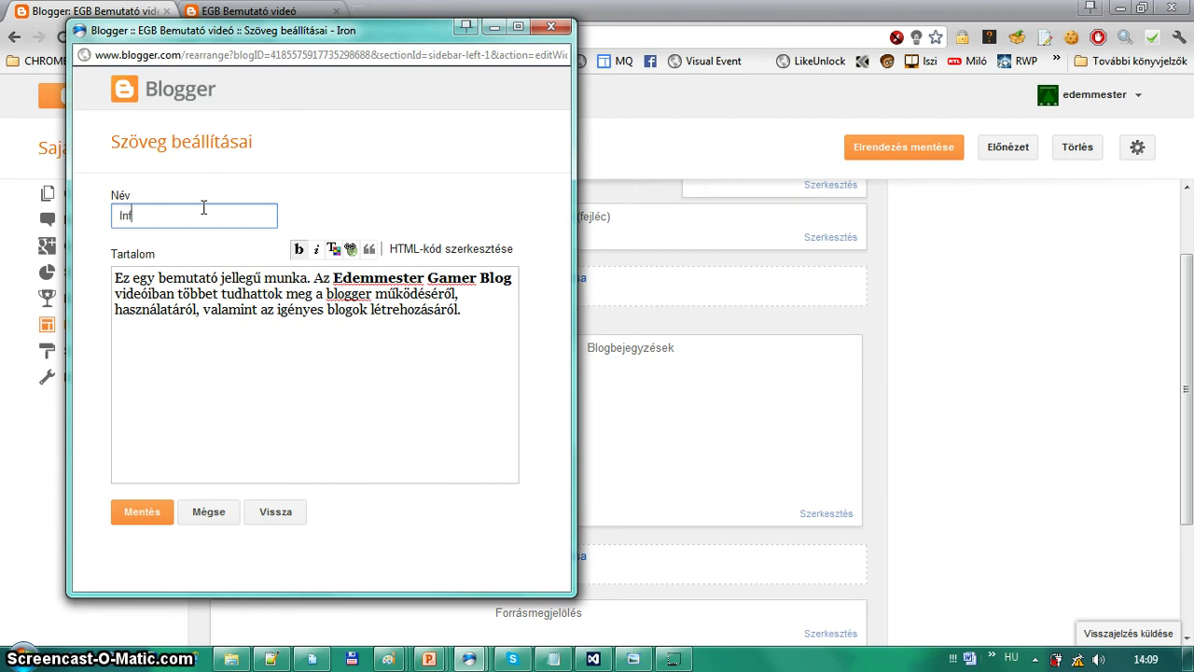
type("Információk")
left_click(131, 510)
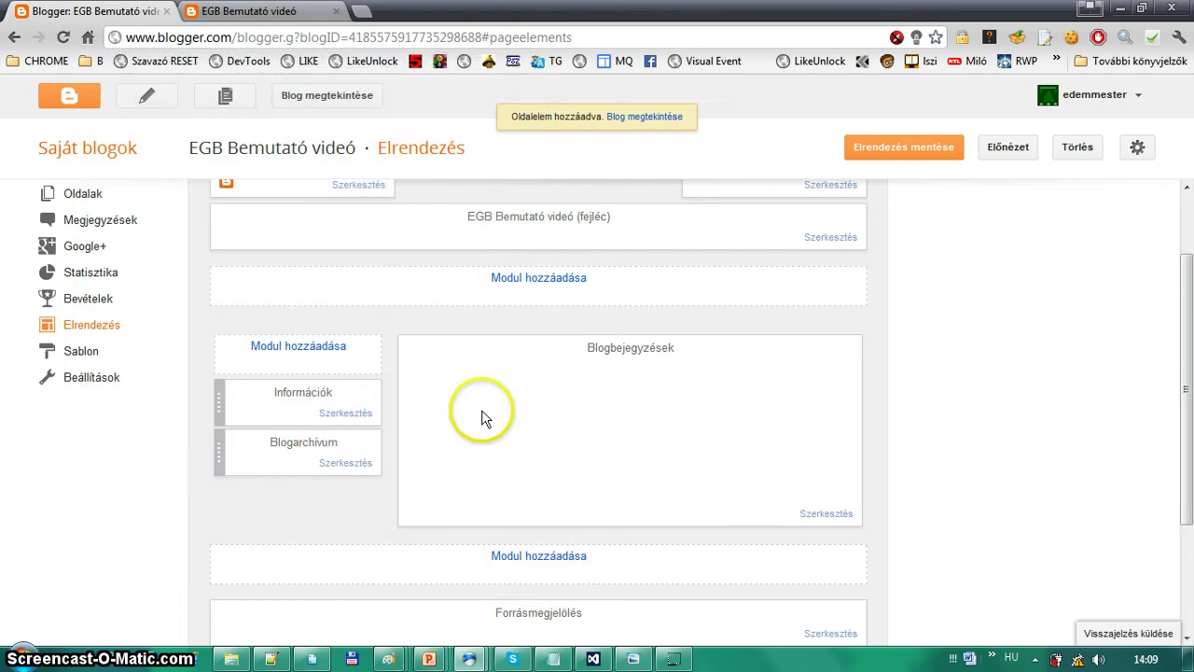
Choose the Keresőmező module from the list of modules to add to the sidebar.
left_click(339, 355)
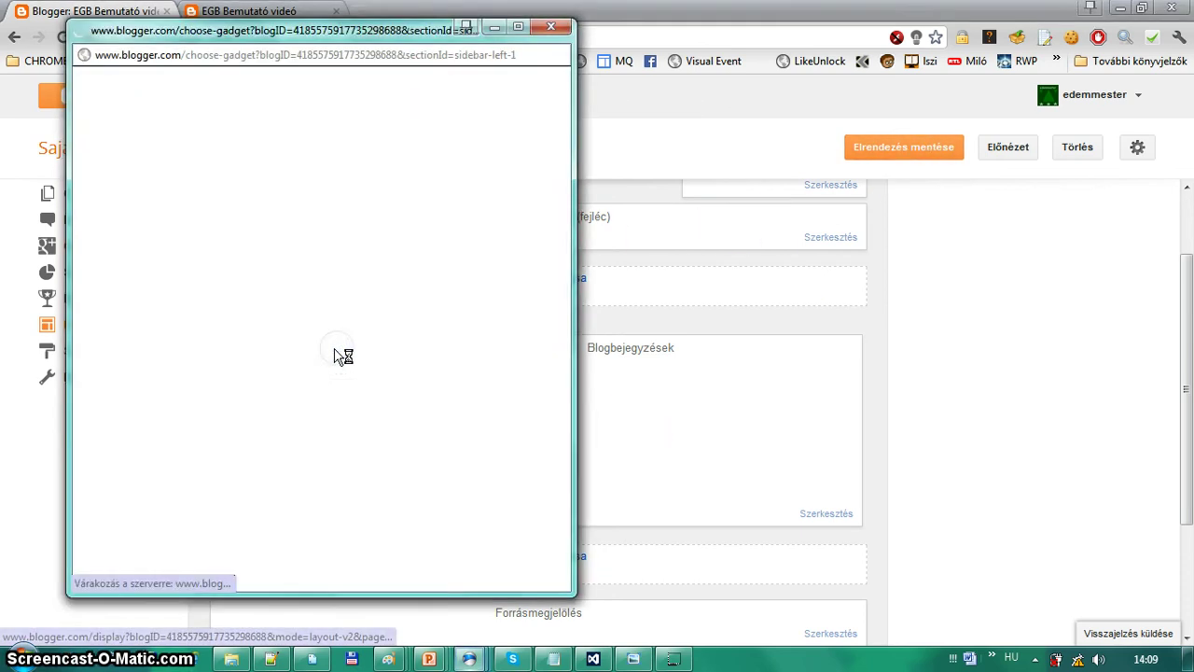
scroll(446, 239, "down", 5)
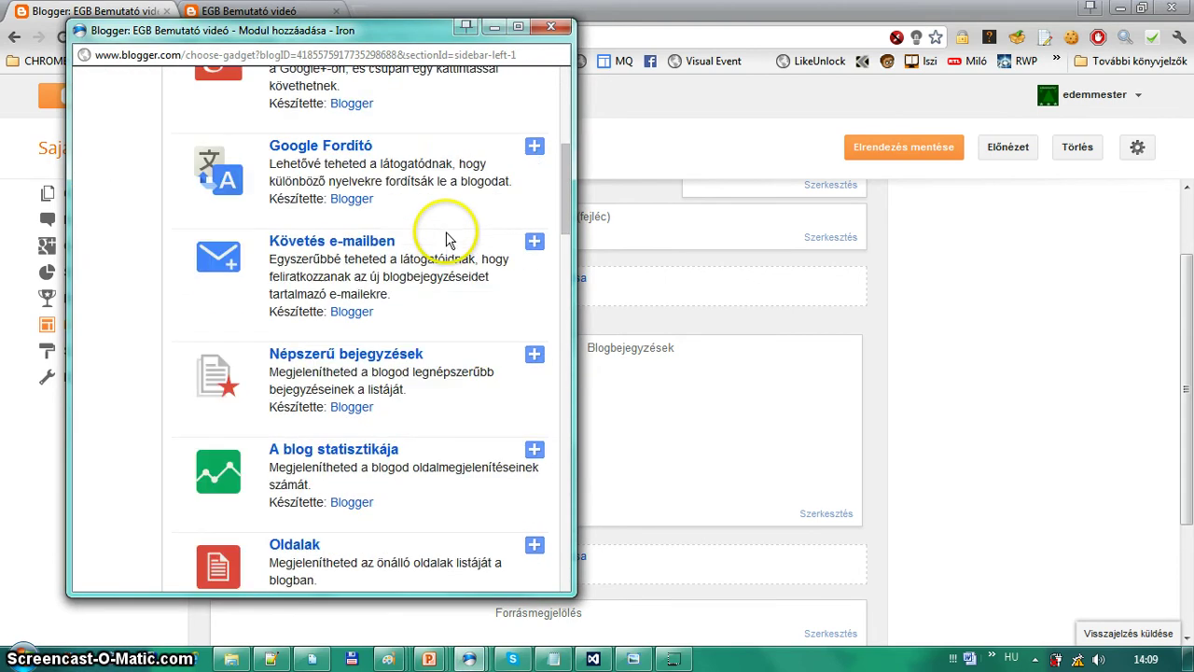
middle_click(449, 243)
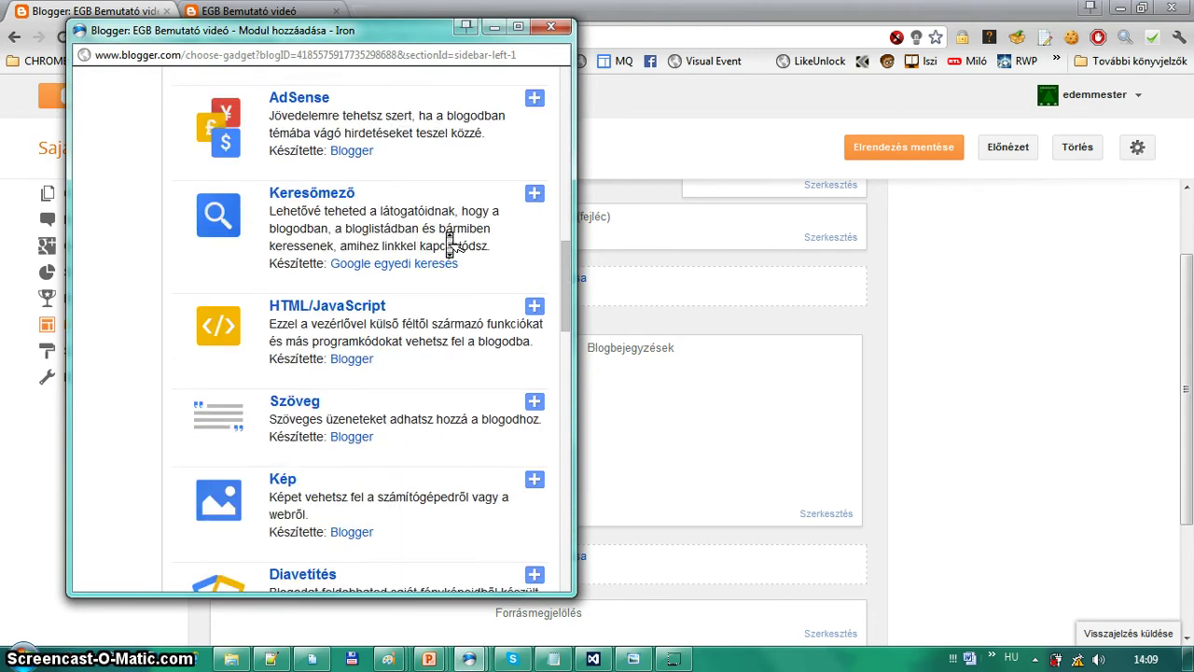
left_click(367, 134)
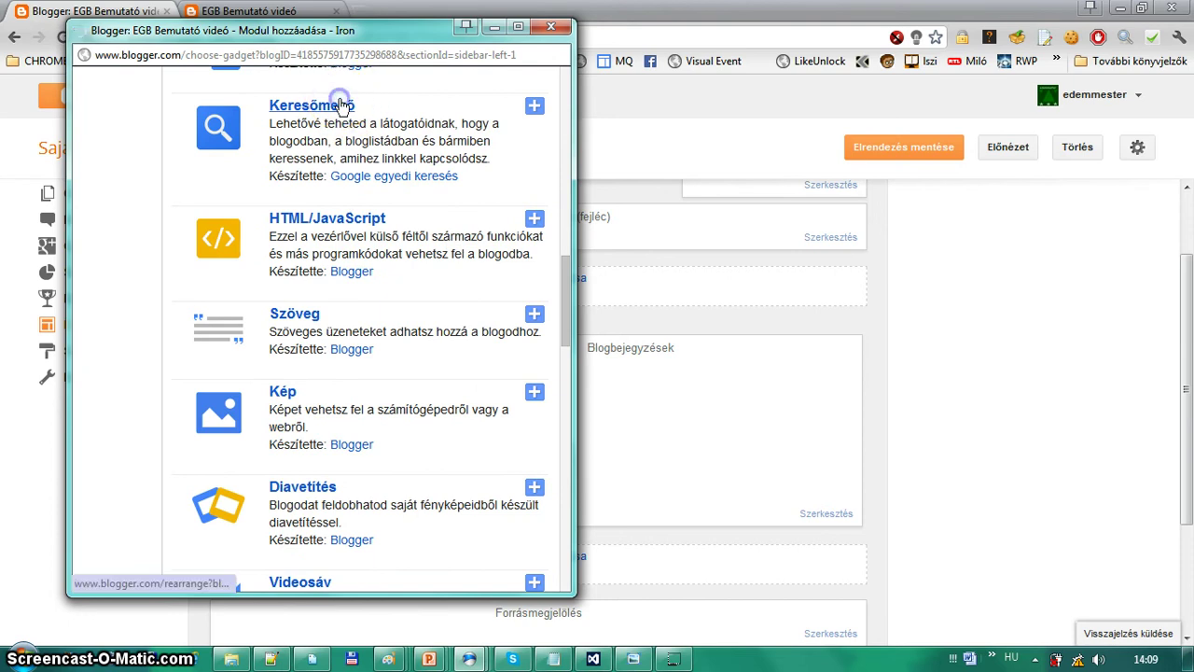
Turn off "Innen linkkel hivatkozott" and "A web" for the search box, leaving only "Ez a blog", and save the module.
left_click(359, 311)
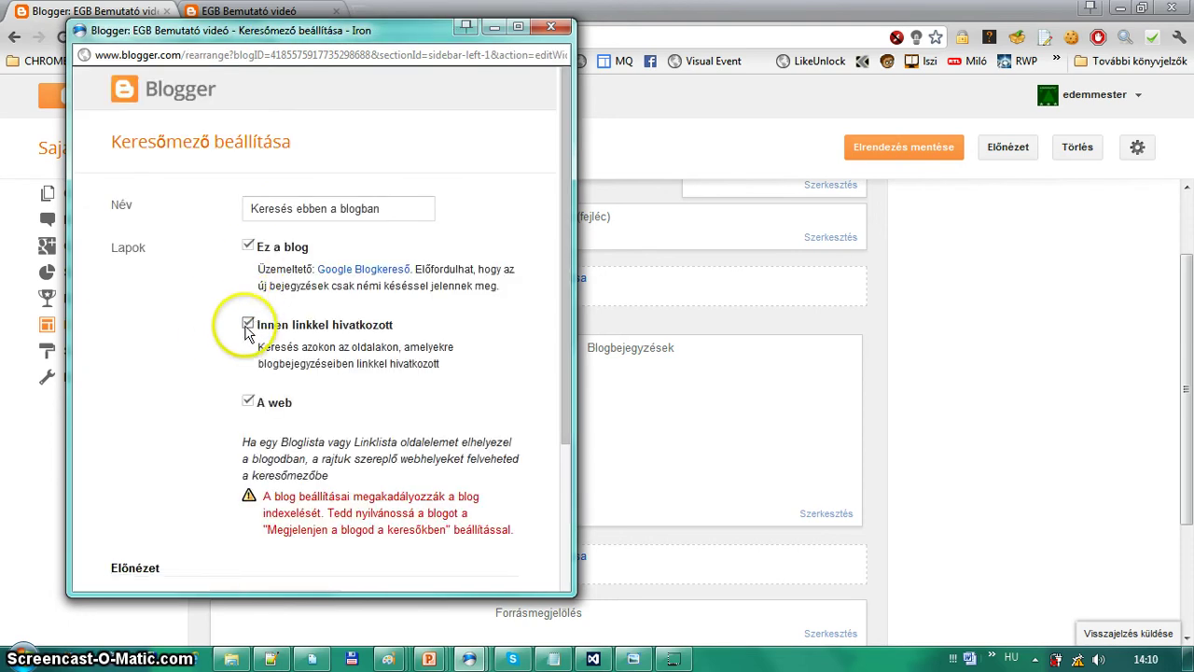
middle_click(302, 477)
scroll(301, 477, "up", 2)
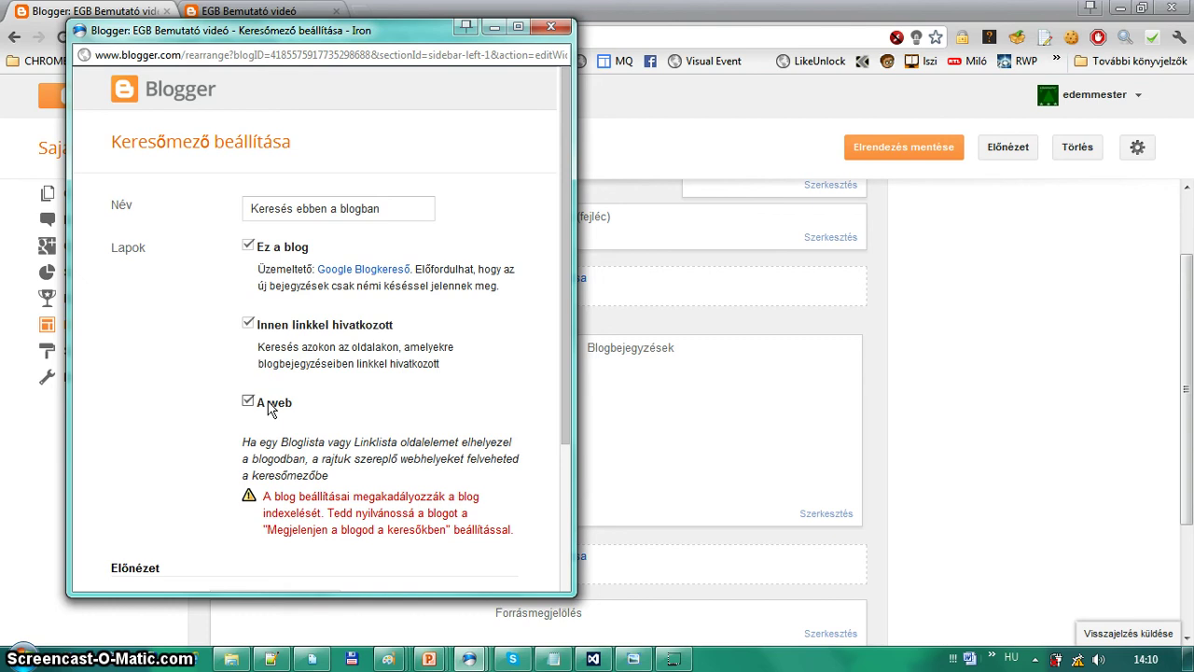
middle_click(299, 331)
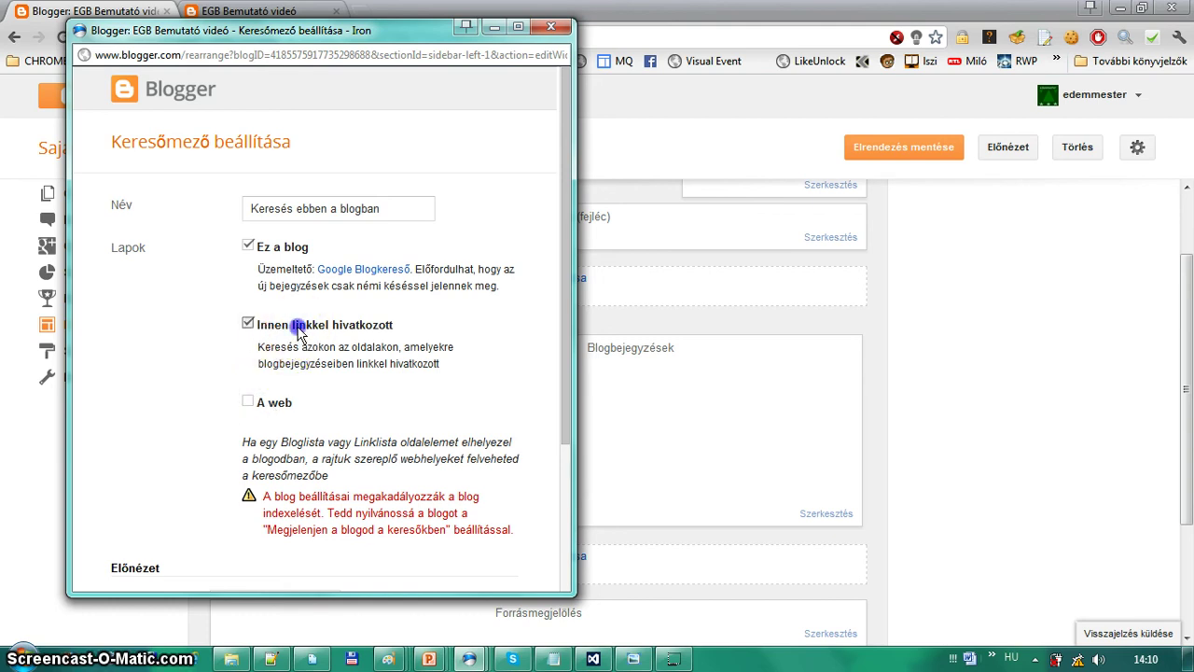
scroll(303, 340, "down", 2)
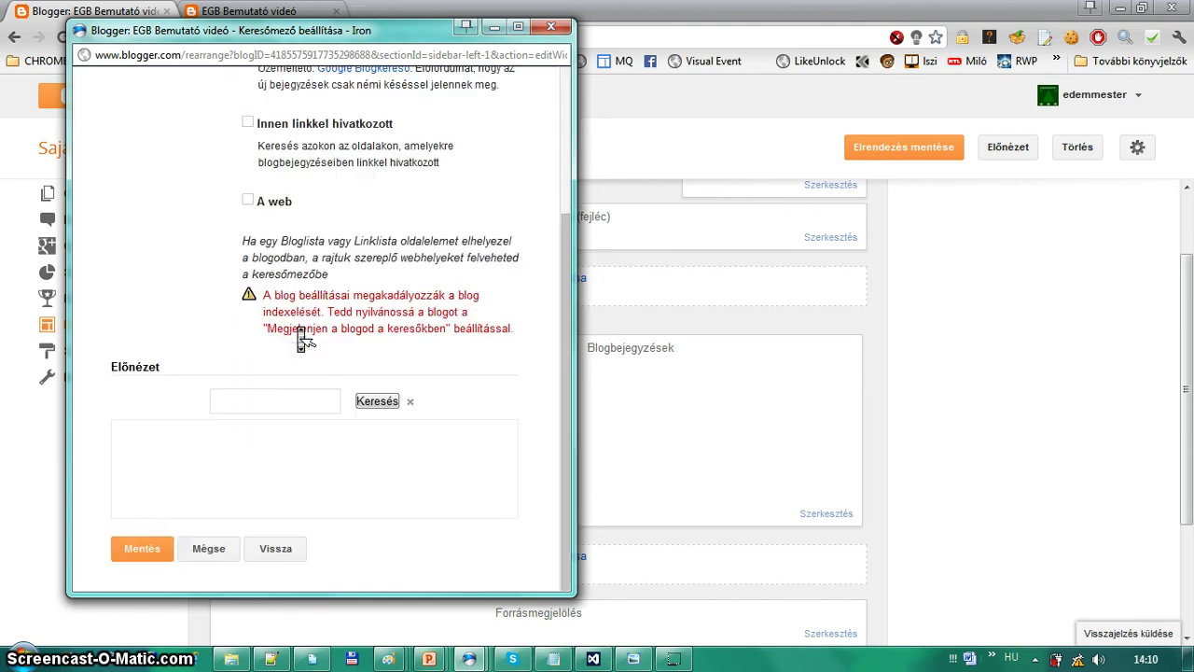
left_click(150, 549)
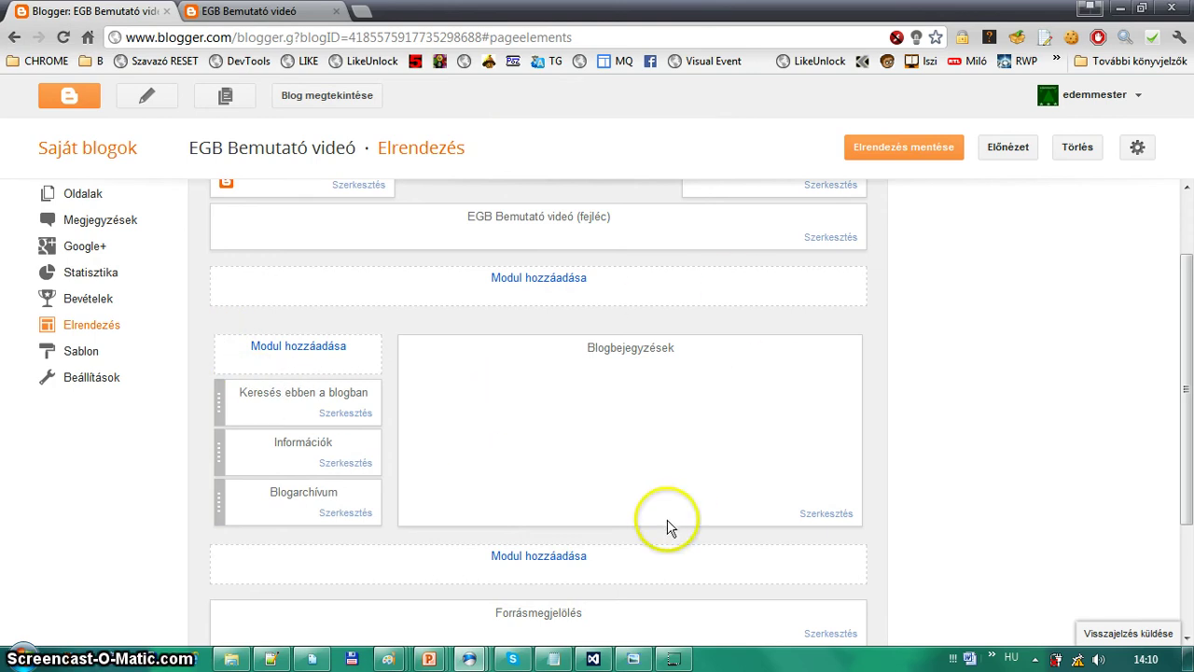
Choose the Közvélemény-kutatás module from the list of modules to add to the sidebar.
left_click(314, 344)
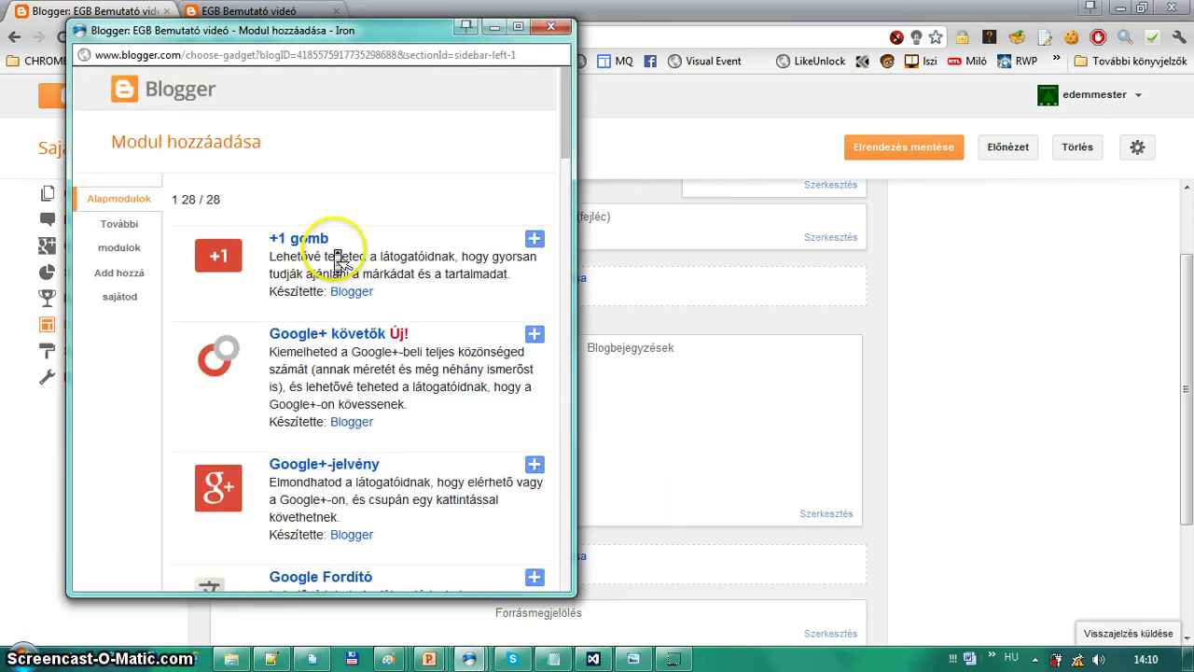
scroll(340, 256, "down", 2)
scroll(338, 259, "down", 5)
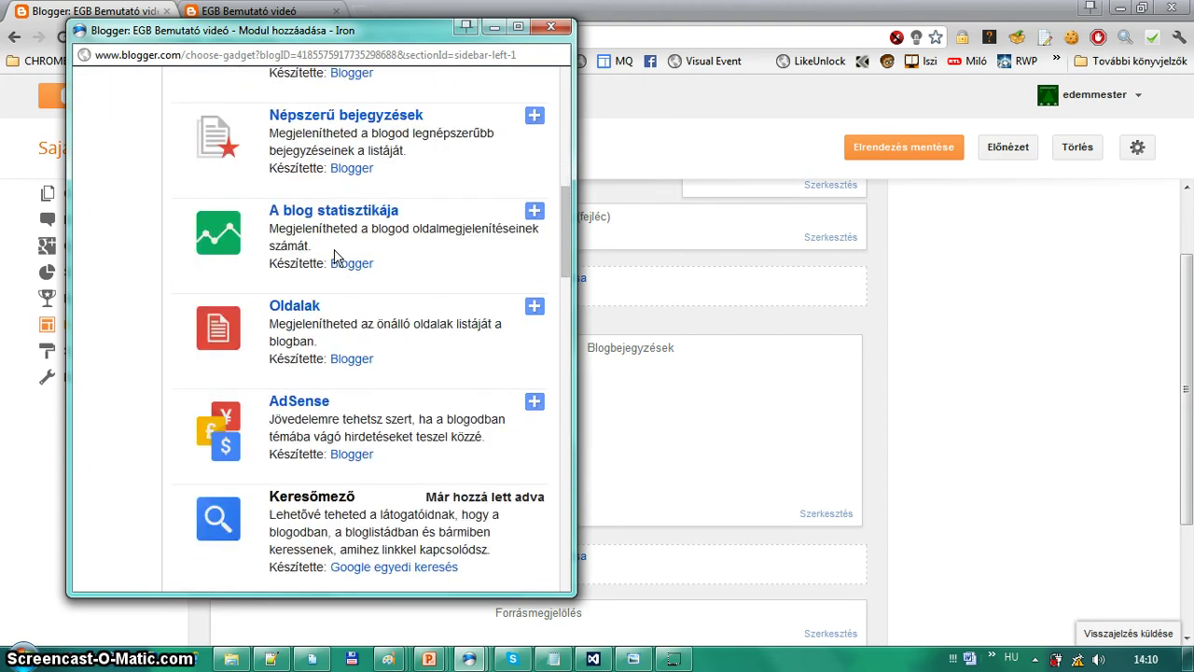
scroll(337, 257, "down", 7)
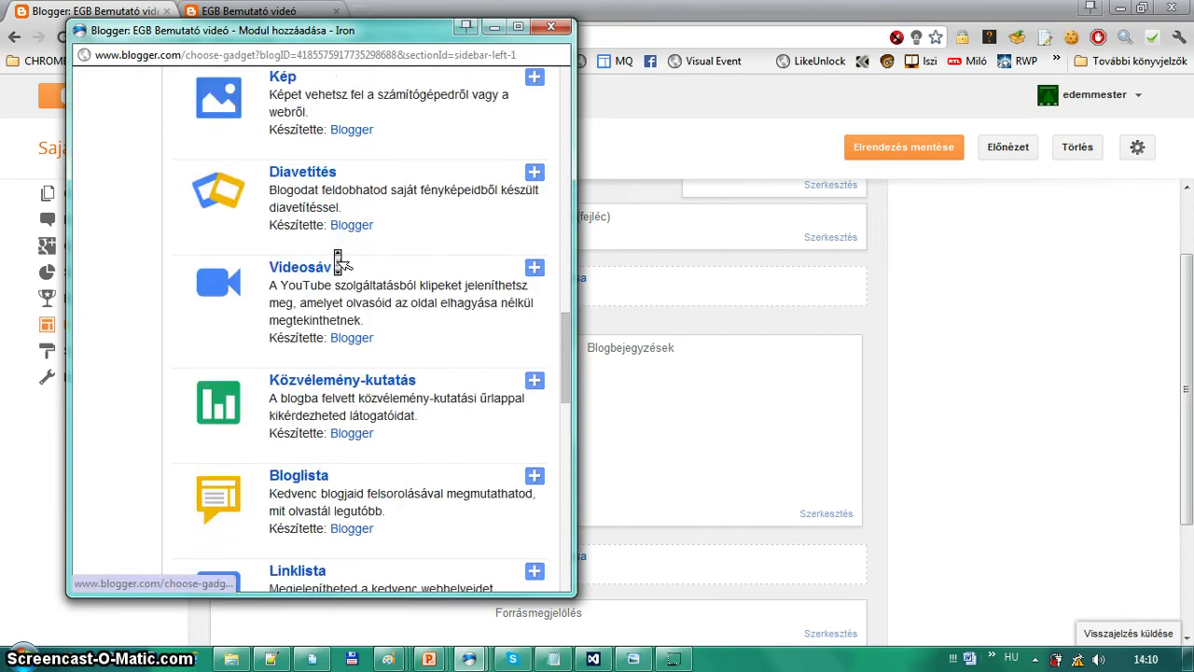
scroll(338, 259, "down", 2)
left_click(345, 199)
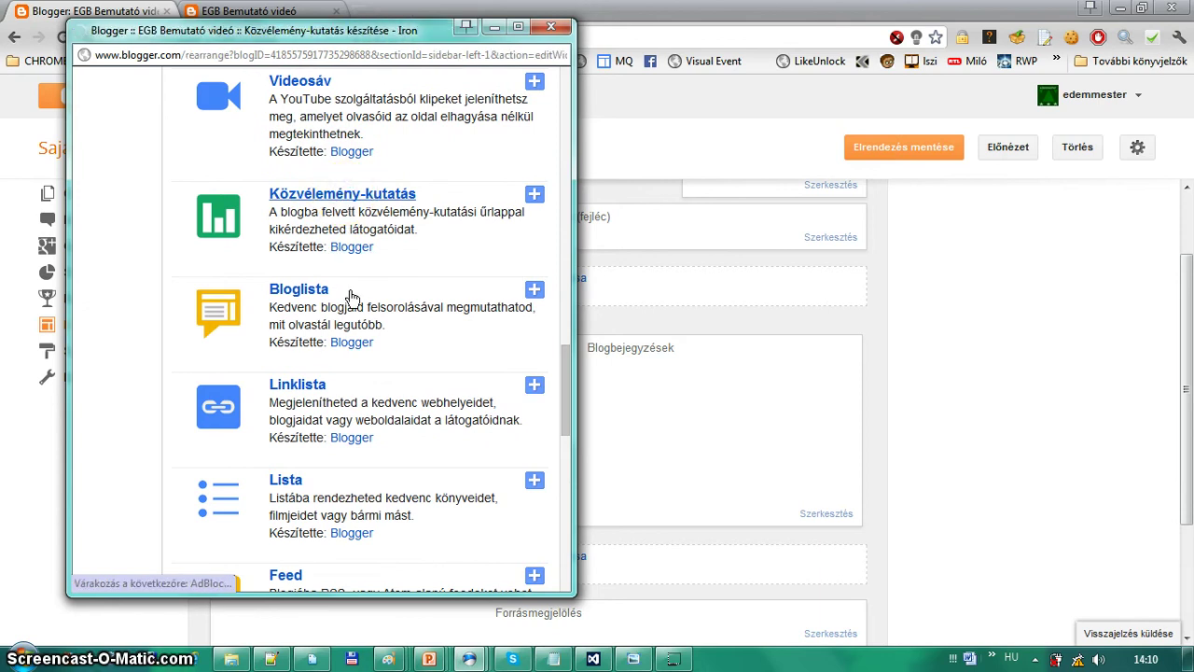
Enter the poll question "Tetszenek a videók?" with answers "Igen, nagyon jók.", "Igen, de lehetnének még jobbak.", "Nem, semmi értelmük." and "Nem, mert unalmasak.".
left_click(315, 208)
left_click(317, 206)
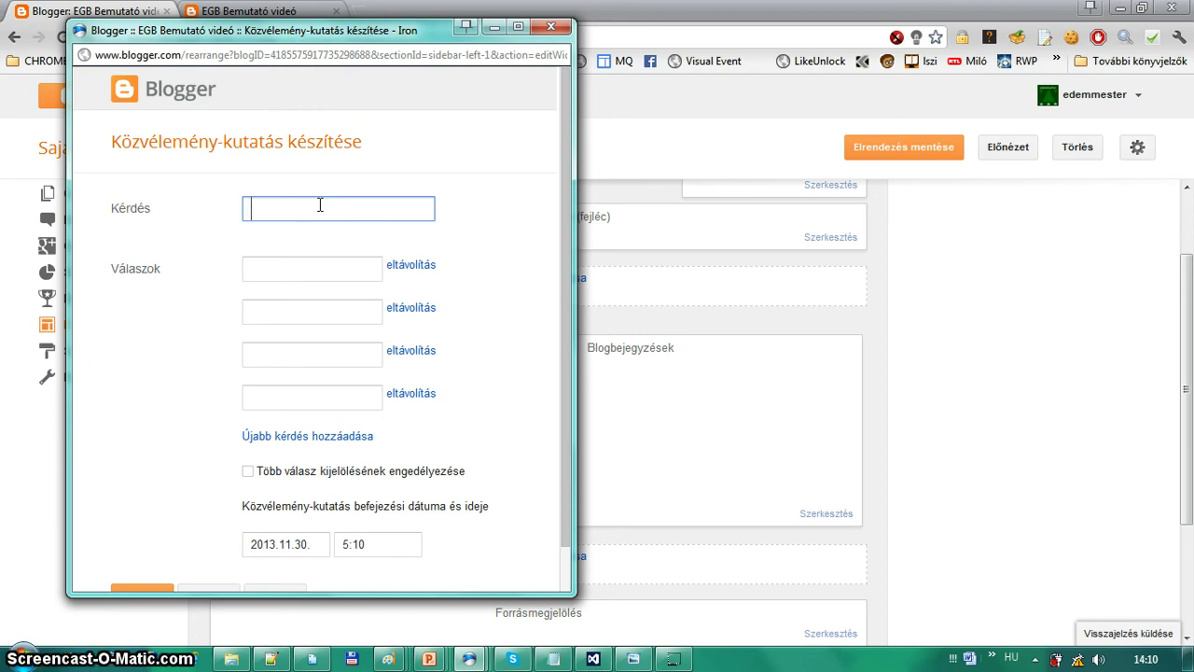
type("Te")
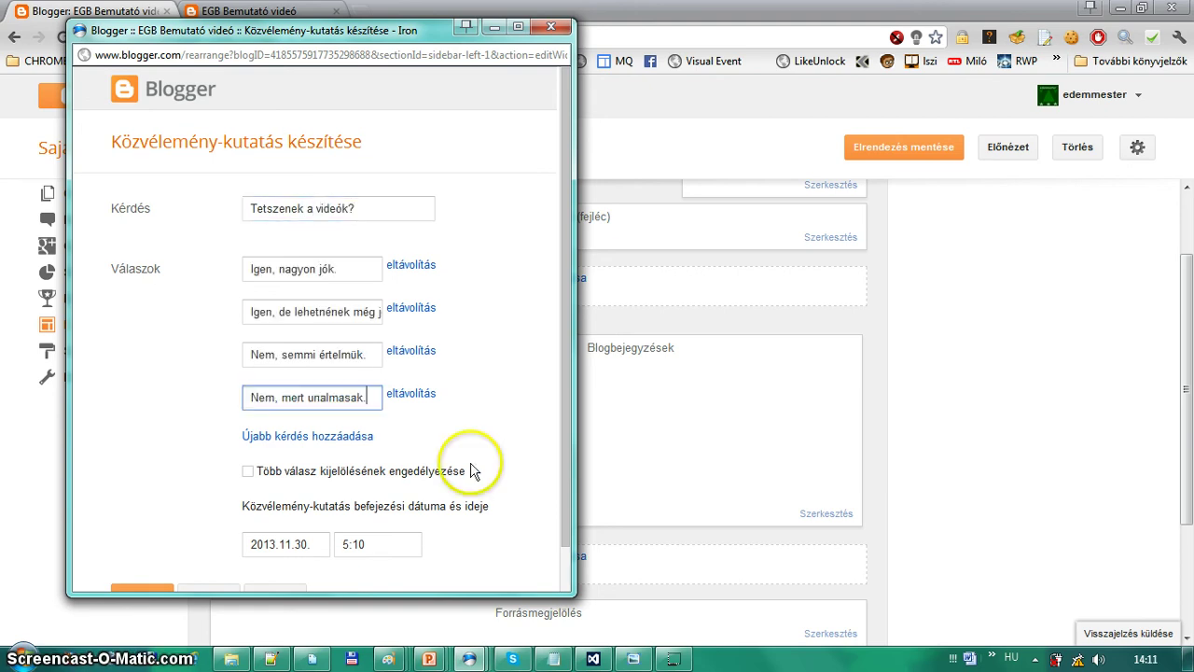
scroll(474, 473, "down", 1)
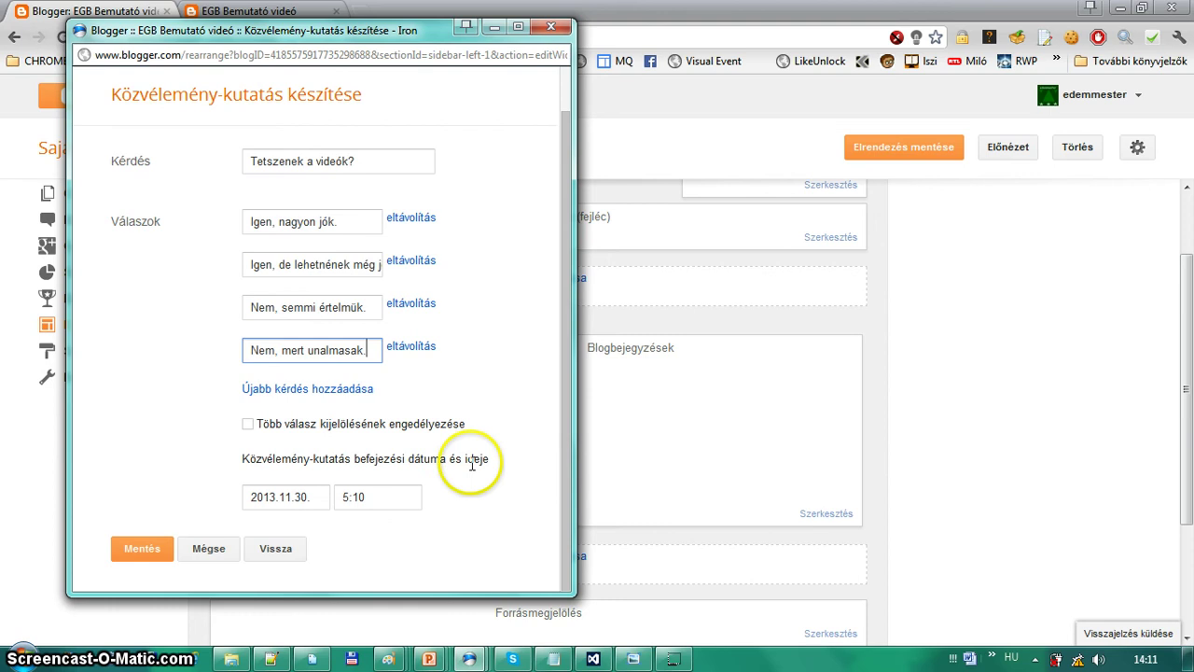
left_click(362, 232)
left_click(363, 265)
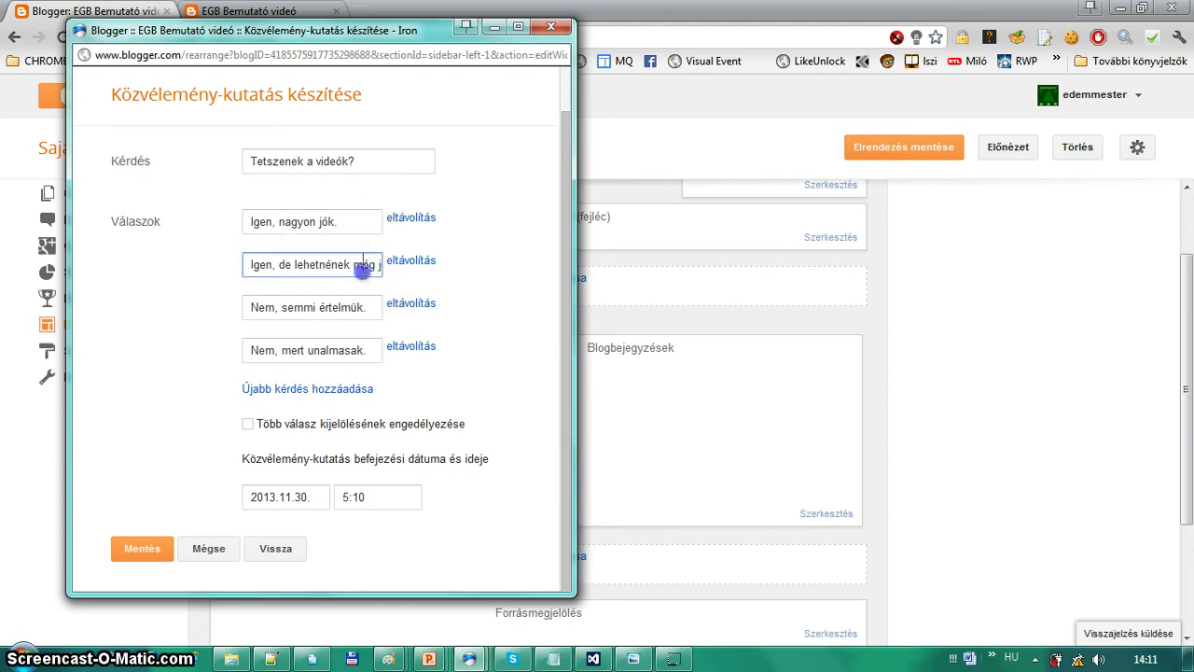
left_click(347, 345)
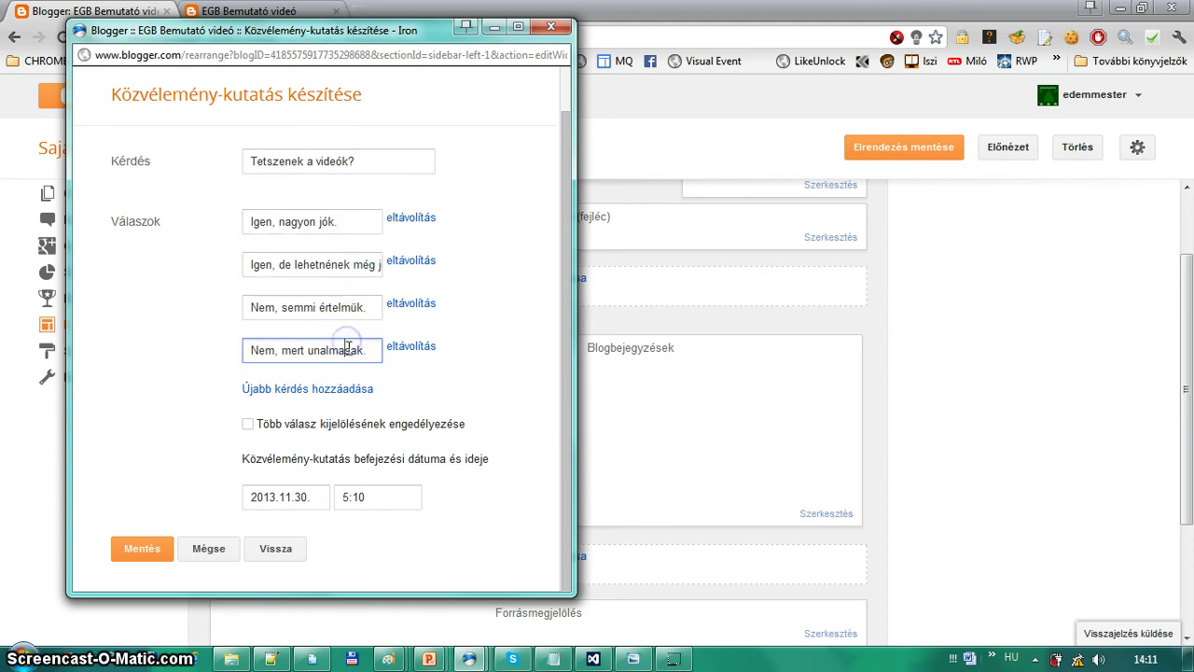
Add a fifth answer option to the poll with the text "Részben.".
left_click(356, 394)
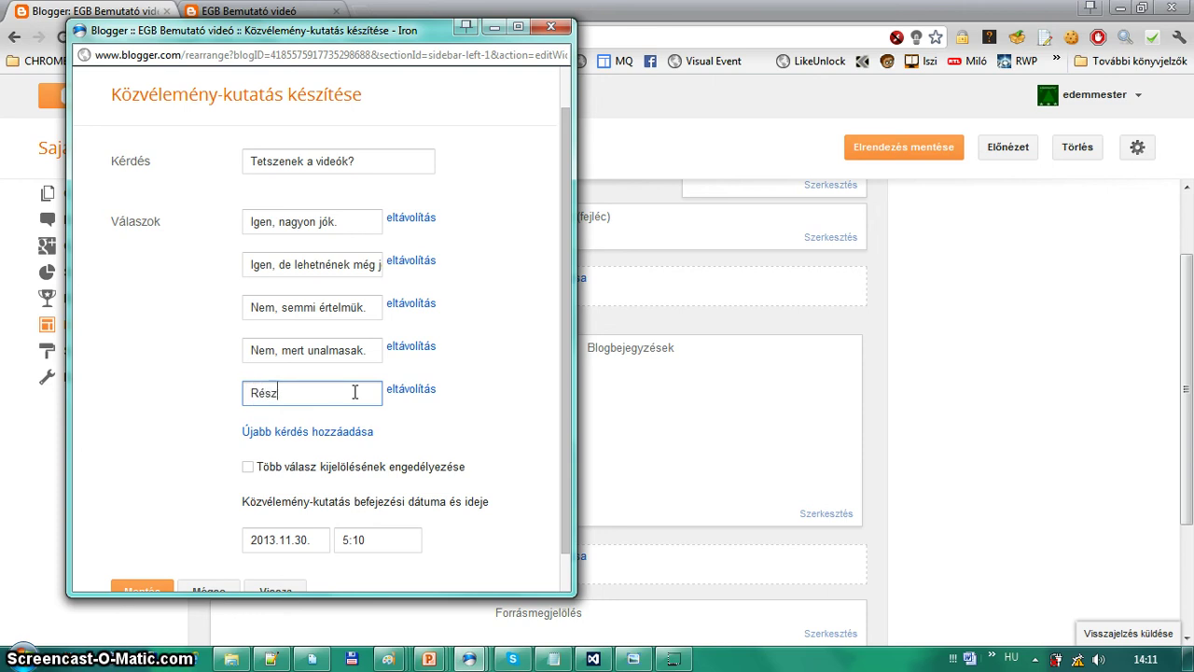
type("ben.")
Set the poll's end date to 2013.12.30. and save the module to the sidebar.
scroll(355, 391, "down", 1)
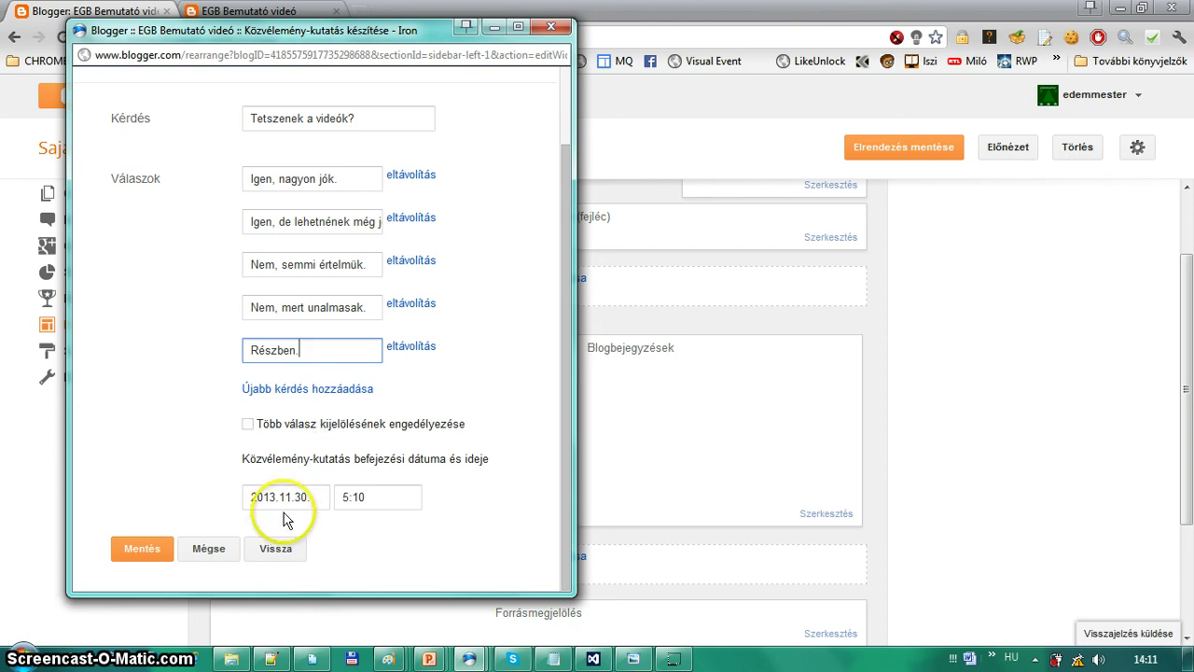
left_click(308, 497)
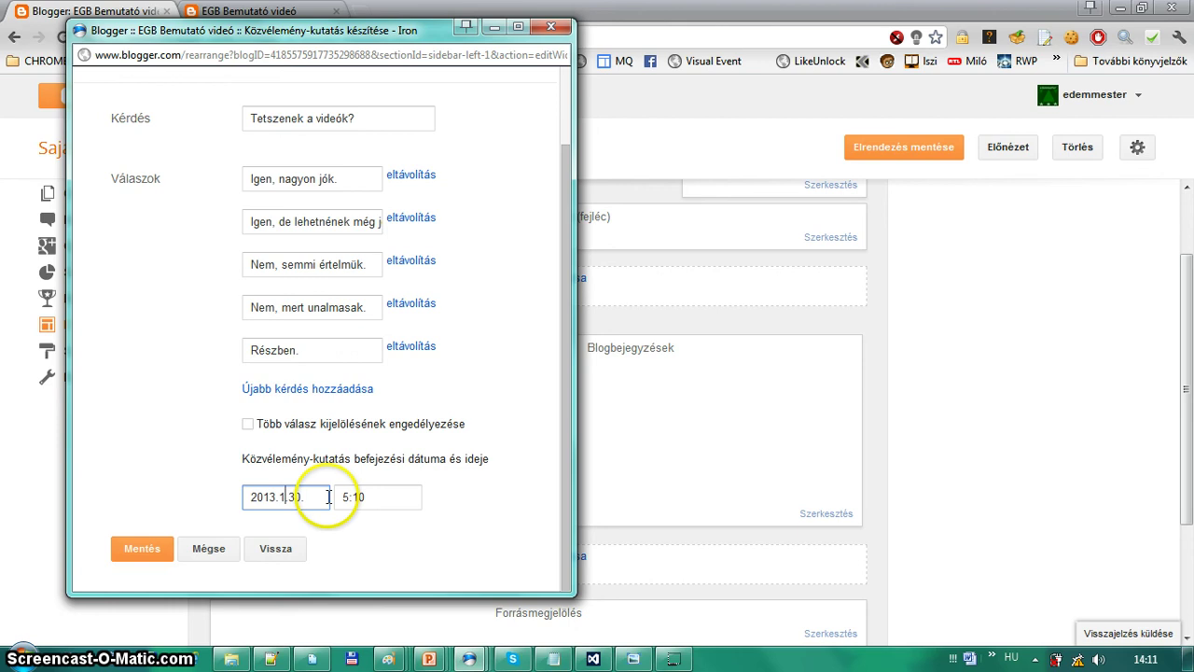
key("Tab")
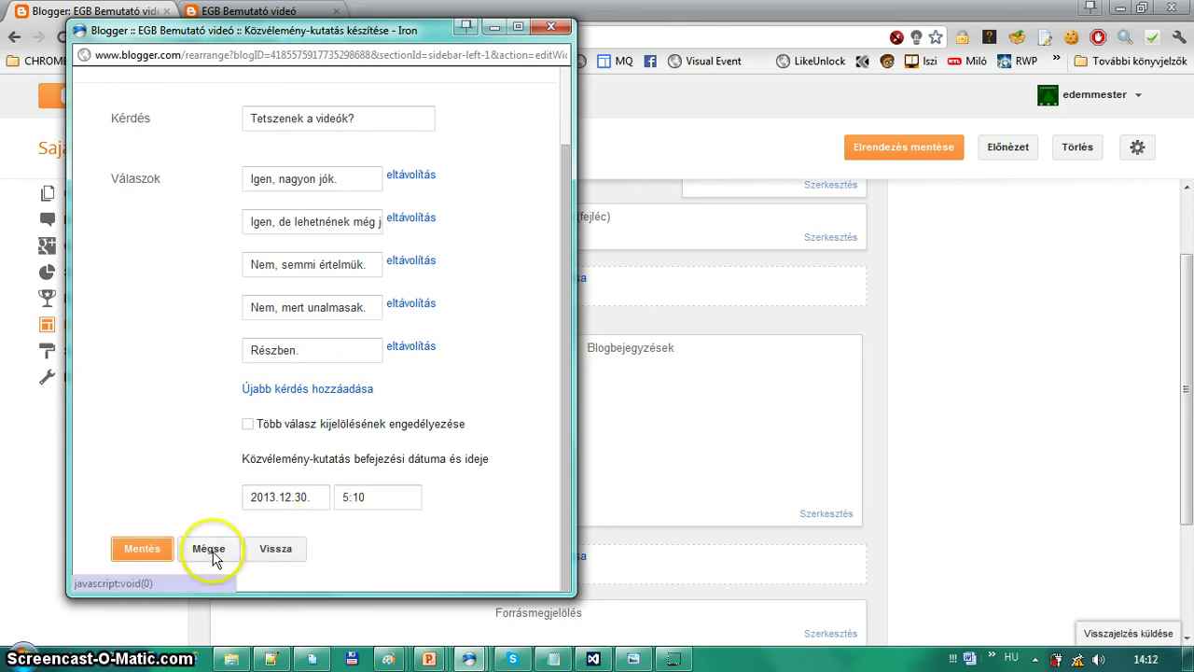
left_click(134, 553)
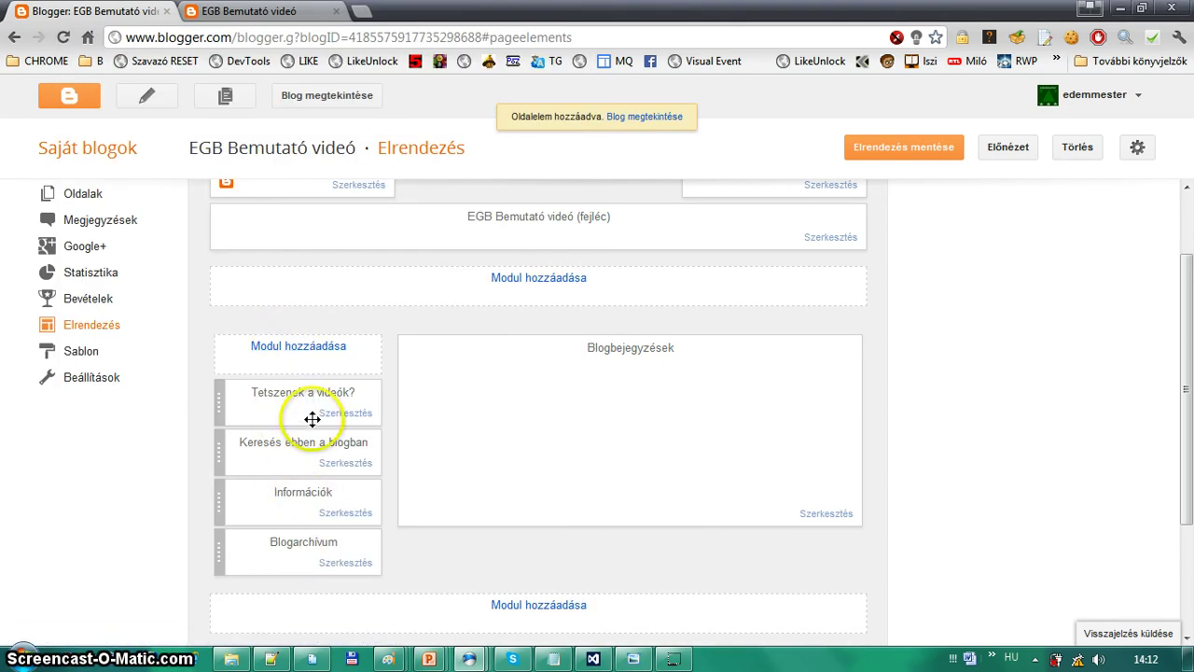
Move the "Tetszenek a videók?" poll between the Információk and Blogarchívum modules and save the layout.
left_click_drag(313, 419, 305, 502)
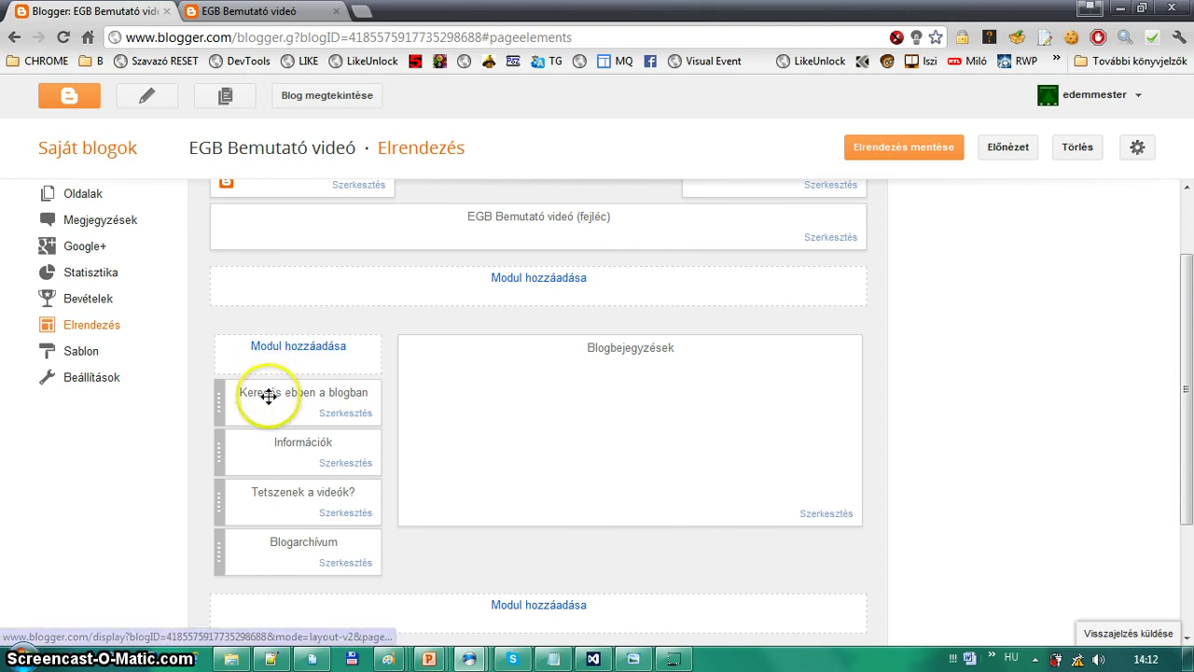
left_click_drag(269, 397, 334, 396)
scroll(631, 400, "down", 2)
scroll(627, 400, "up", 3)
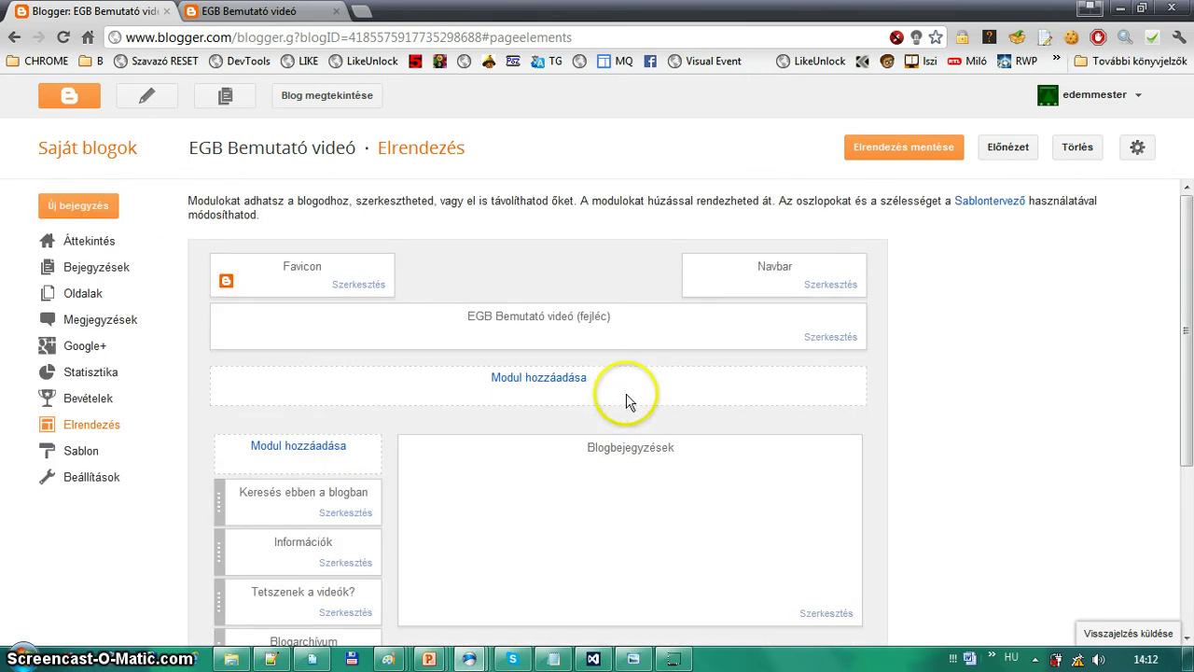
left_click(903, 152)
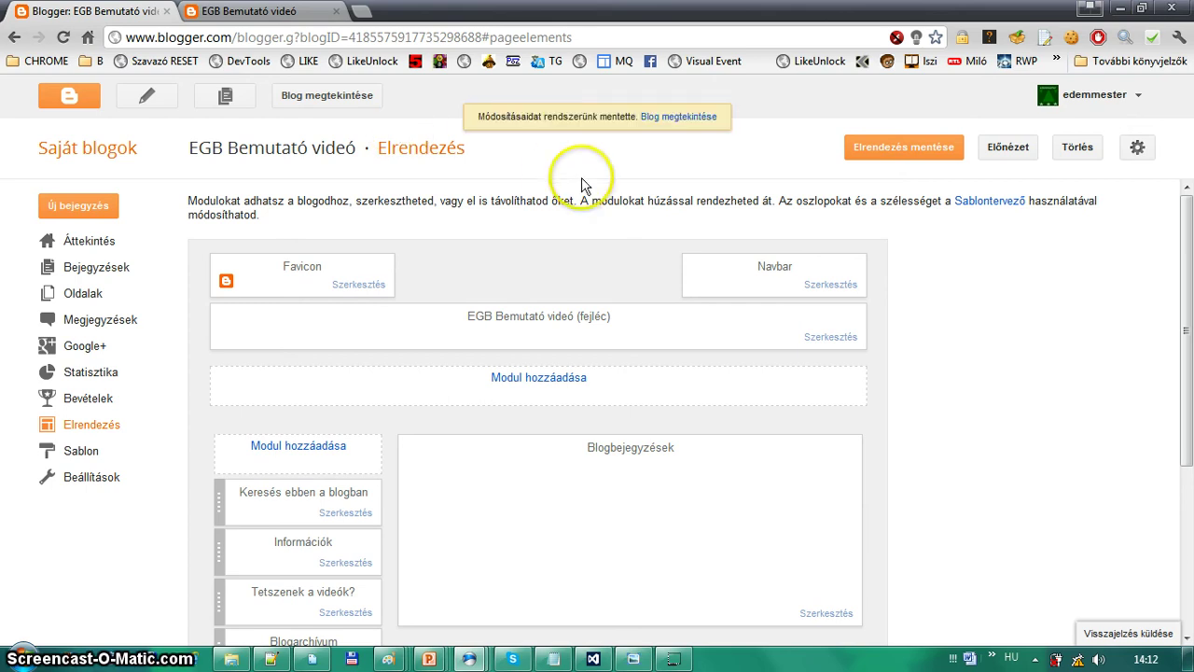
Reload the blog's page and examine the search box, Információk text and poll modules in its sidebar.
left_click(353, 101)
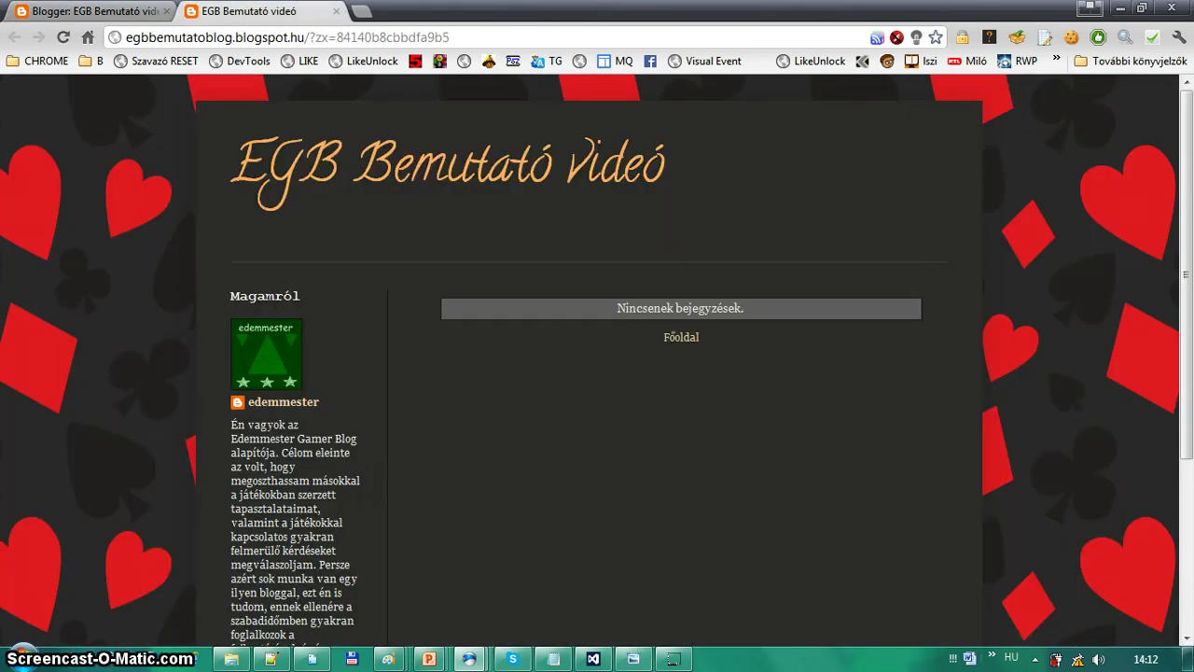
key("F5")
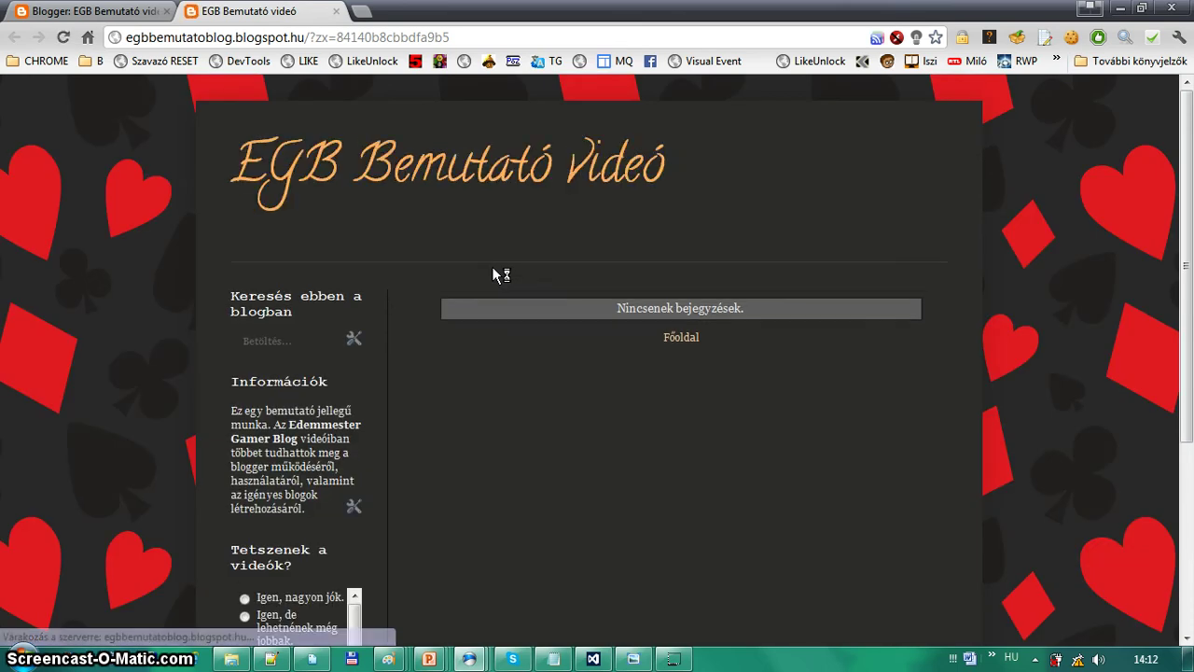
scroll(494, 274, "down", 4)
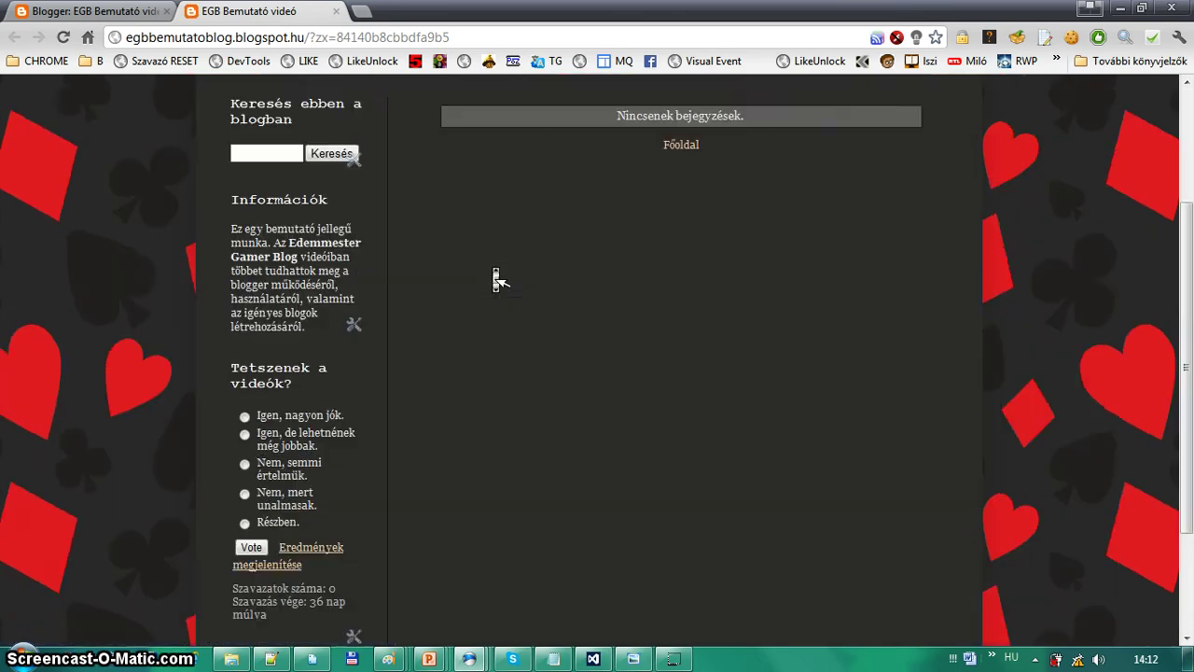
scroll(497, 278, "up", 2)
scroll(497, 278, "up", 1)
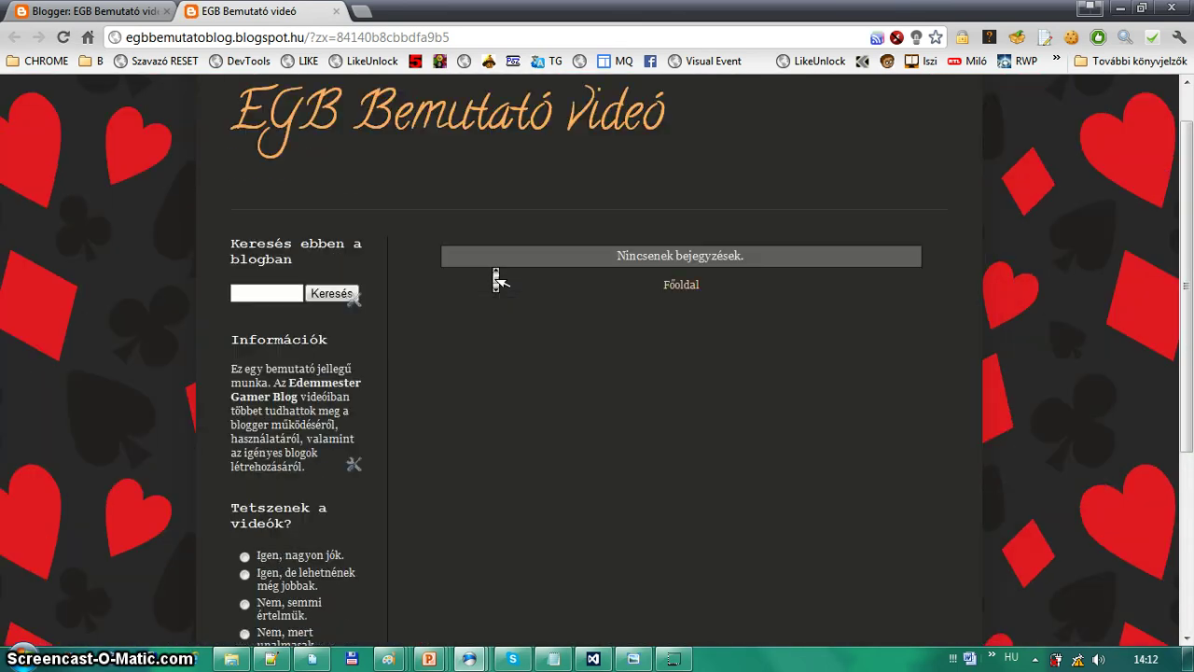
scroll(497, 278, "down", 3)
scroll(496, 278, "up", 4)
scroll(494, 280, "down", 3)
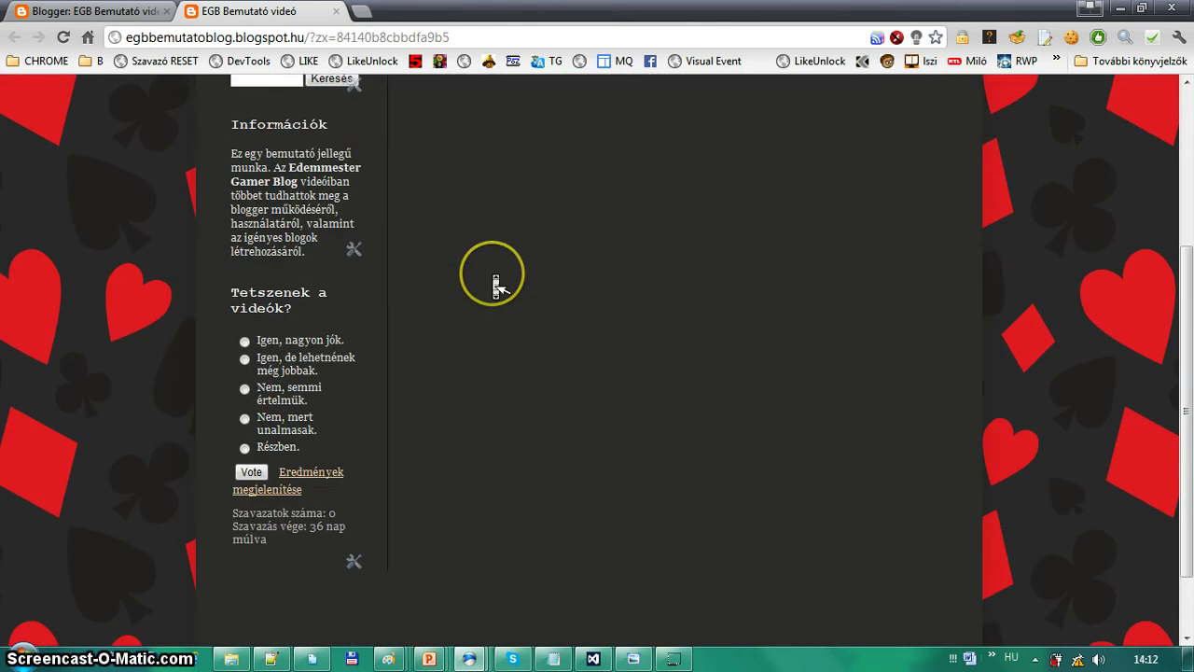
scroll(495, 285, "down", 1)
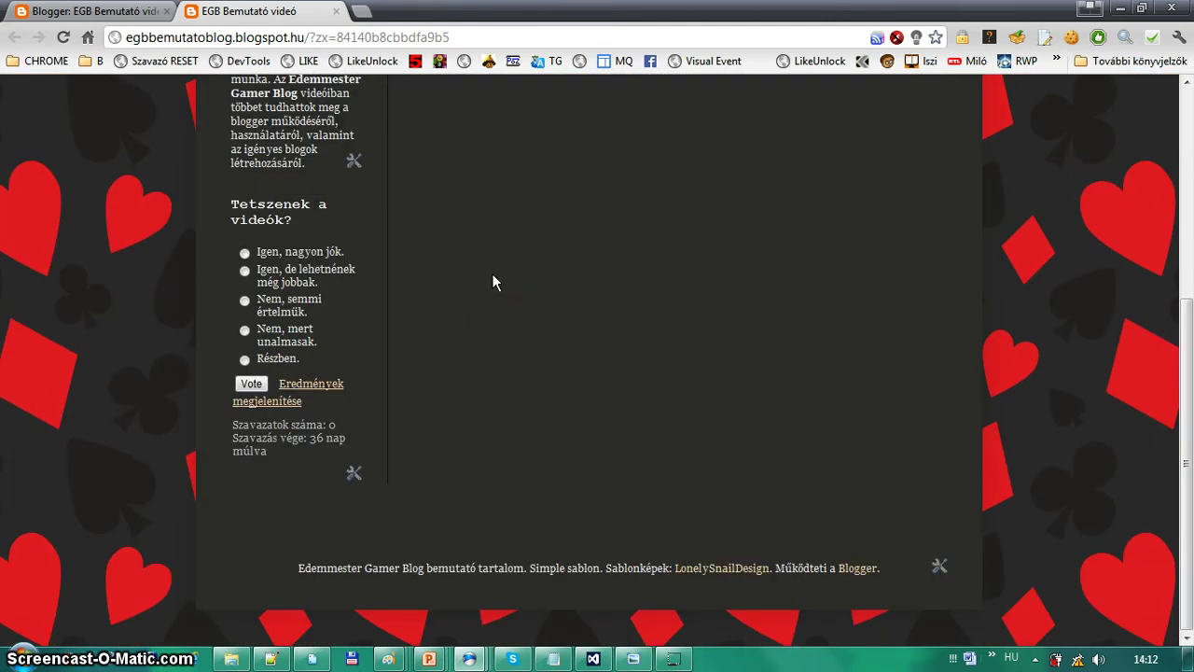
scroll(496, 286, "up", 4)
scroll(496, 285, "down", 4)
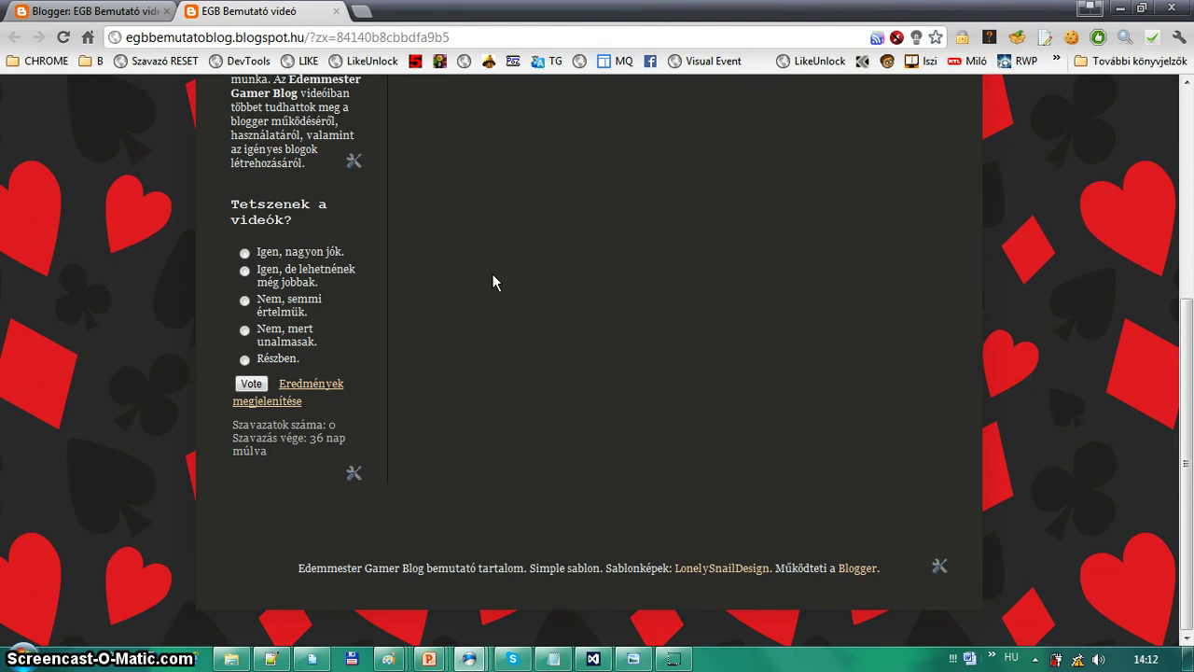
scroll(491, 273, "up", 4)
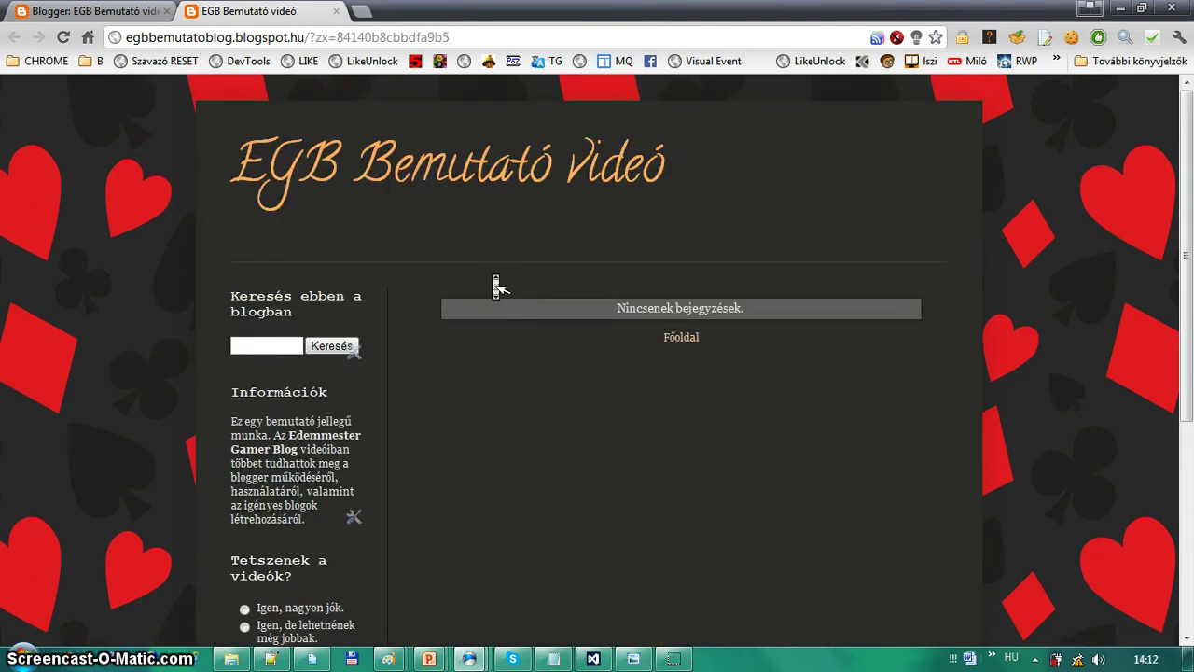
scroll(496, 286, "down", 4)
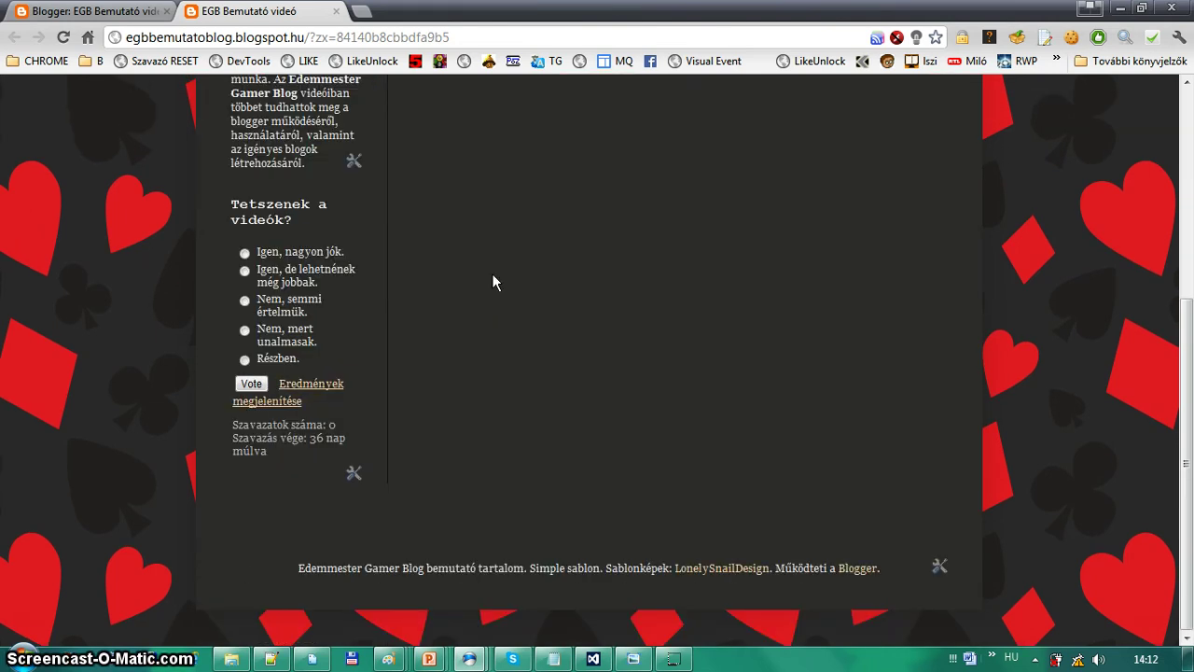
scroll(493, 280, "up", 4)
scroll(494, 283, "down", 4)
scroll(495, 286, "up", 4)
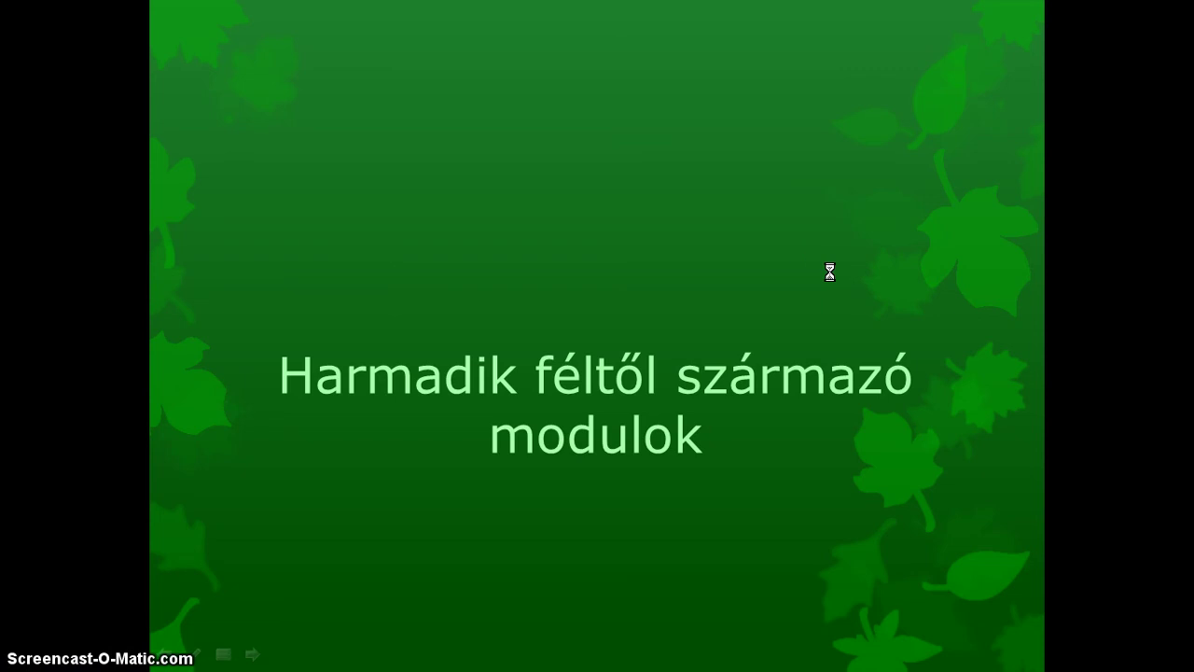
Switch from the slideshow to the browser page about Facebook modules for Blogger.
left_click(1178, 8)
key("alt+Tab")
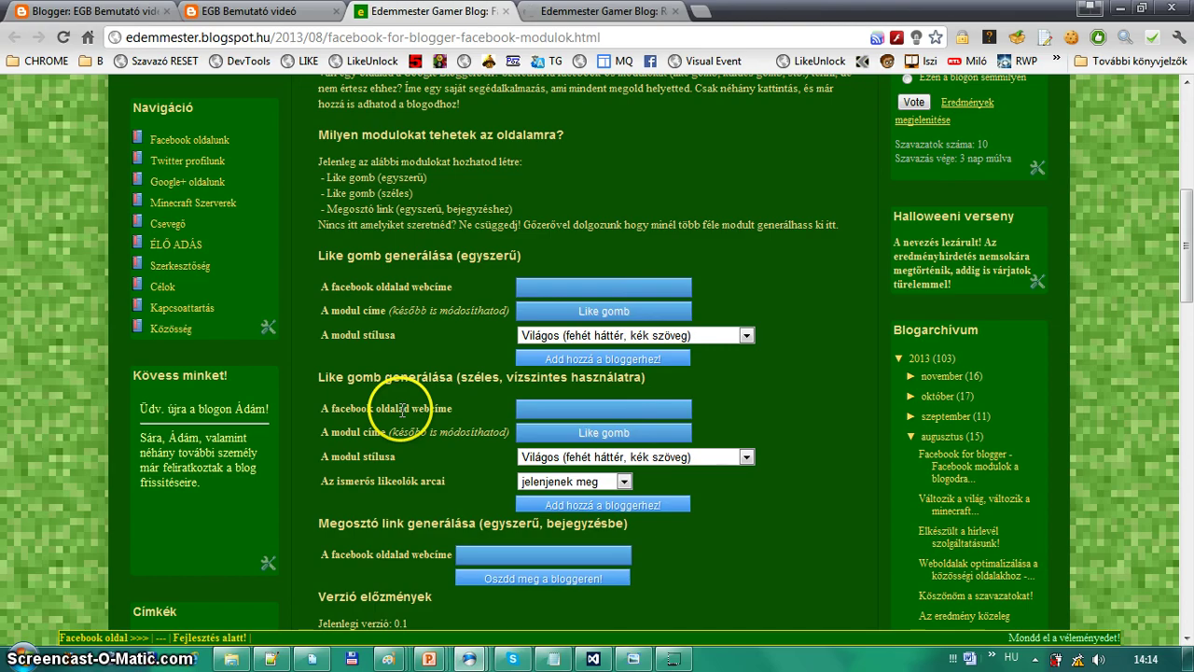